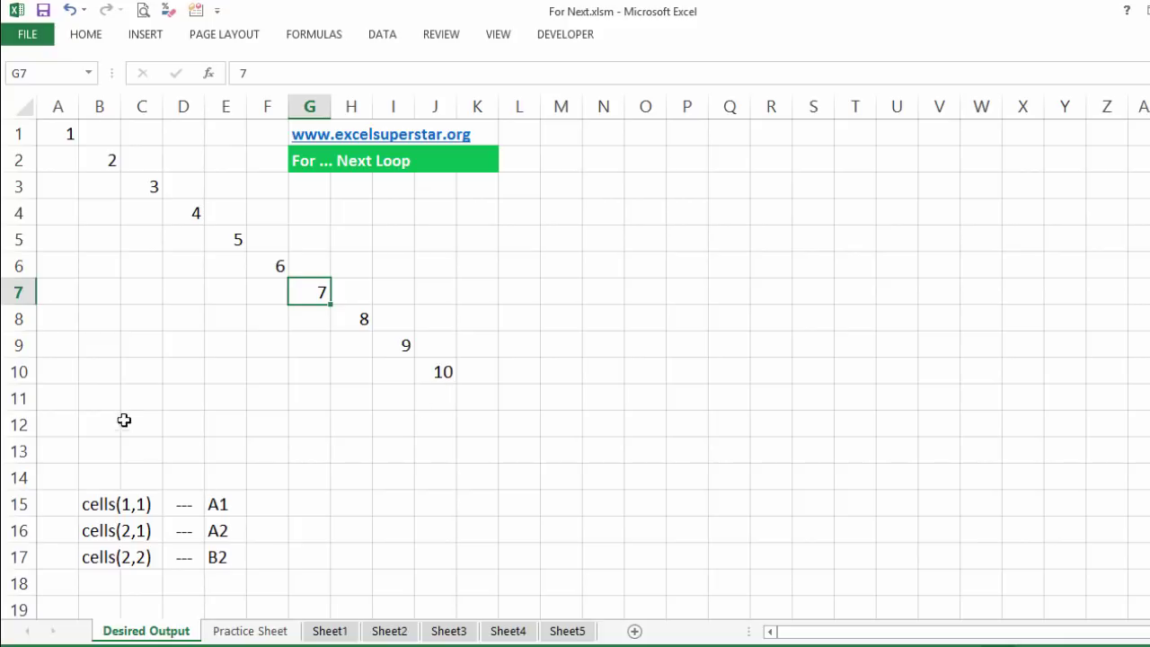
Scroll the Desired Output diagonal, then select row 2 and cell A2
{"action": "scroll", "coordinate": [132, 380], "scroll_direction": "down", "scroll_amount": 1}
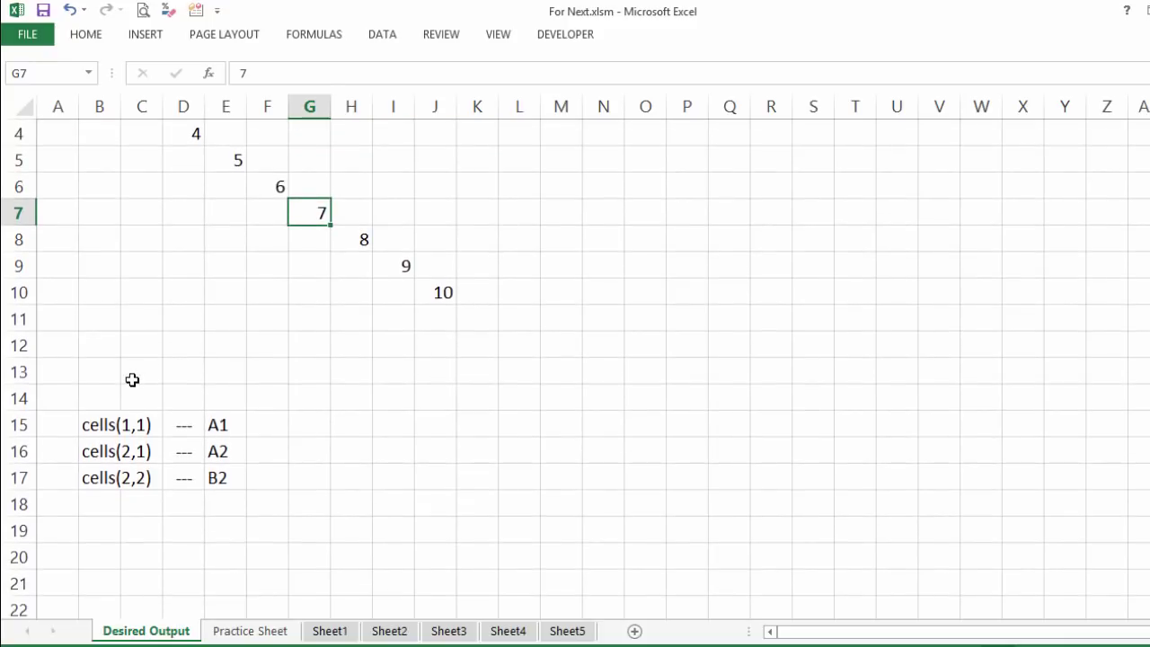
{"action": "scroll", "coordinate": [132, 380], "scroll_direction": "down", "scroll_amount": 1}
{"action": "scroll", "coordinate": [82, 351], "scroll_direction": "down", "scroll_amount": 2}
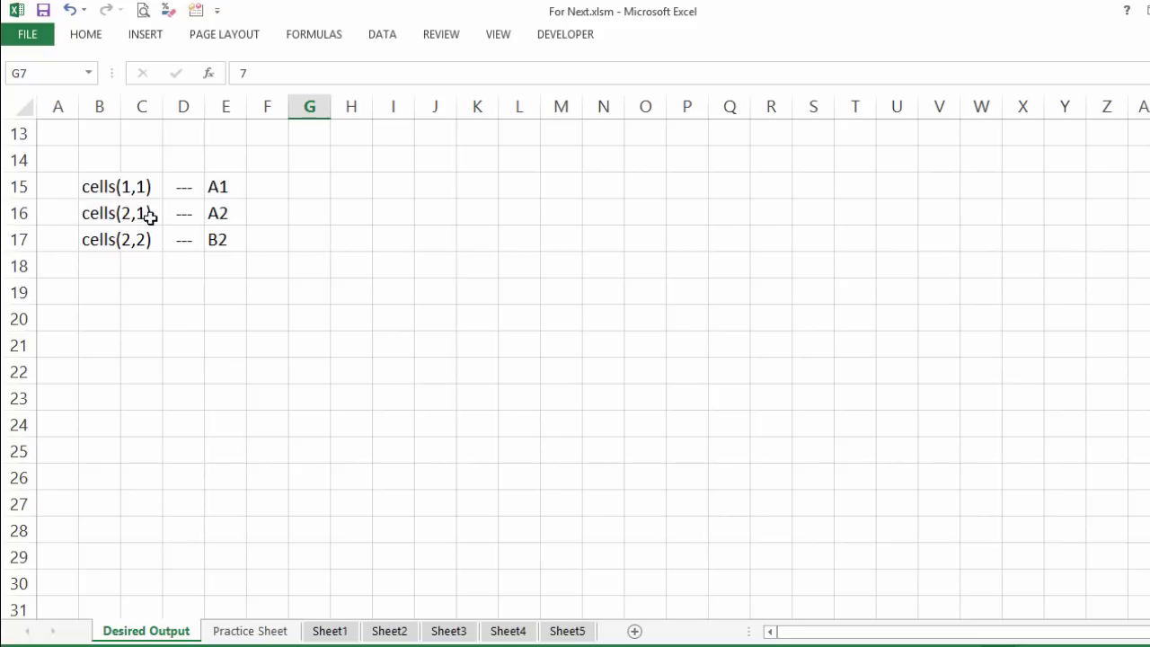
{"action": "scroll", "coordinate": [146, 218], "scroll_direction": "up", "scroll_amount": 3}
{"action": "scroll", "coordinate": [128, 215], "scroll_direction": "up", "scroll_amount": 1}
{"action": "left_click", "coordinate": [15, 161]}
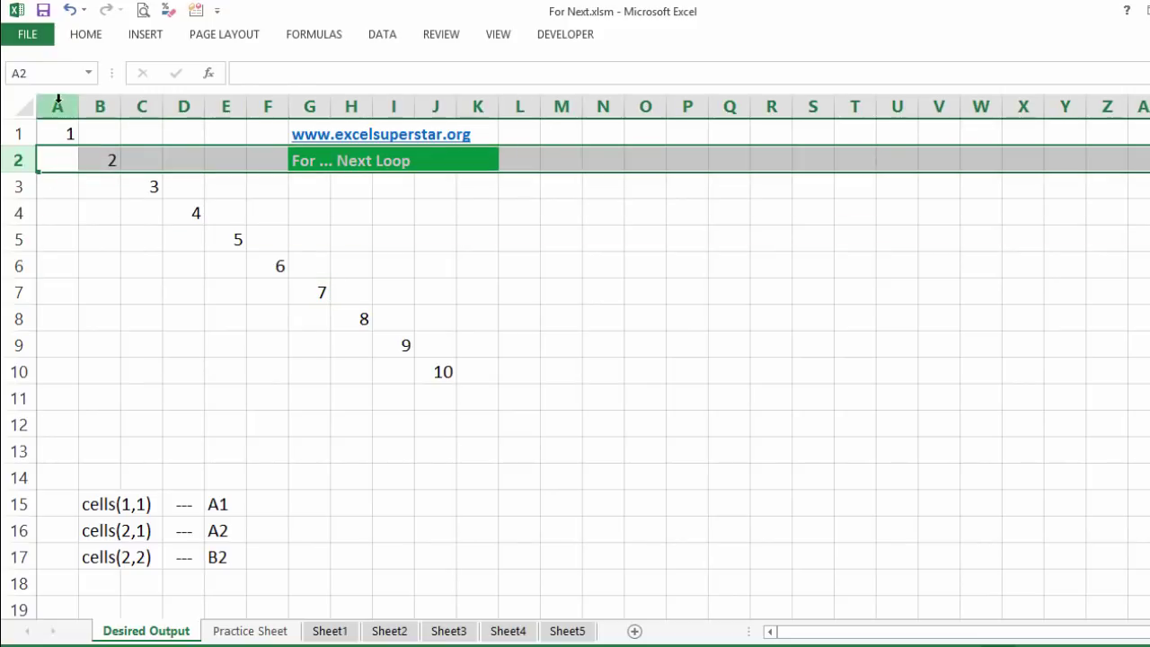
{"action": "left_click", "coordinate": [58, 156]}
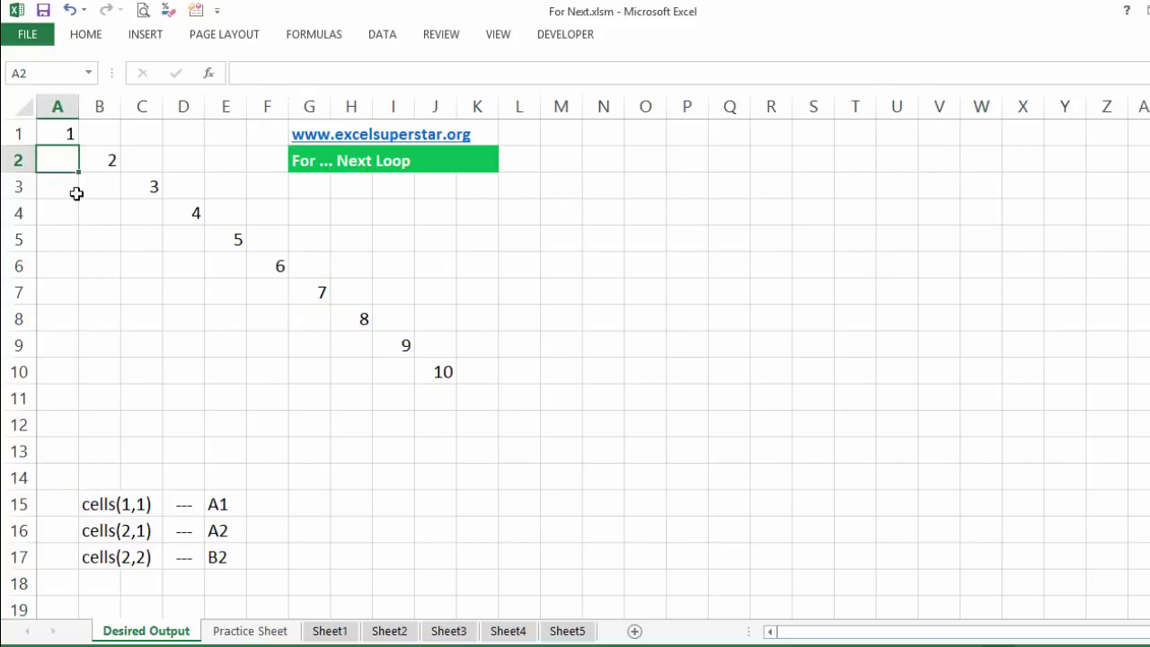
Select row 2 and column B, then their meeting cell B2 and C8, and show the Developer tab
{"action": "left_click", "coordinate": [16, 160]}
{"action": "left_click", "coordinate": [99, 108], "text": "ctrl"}
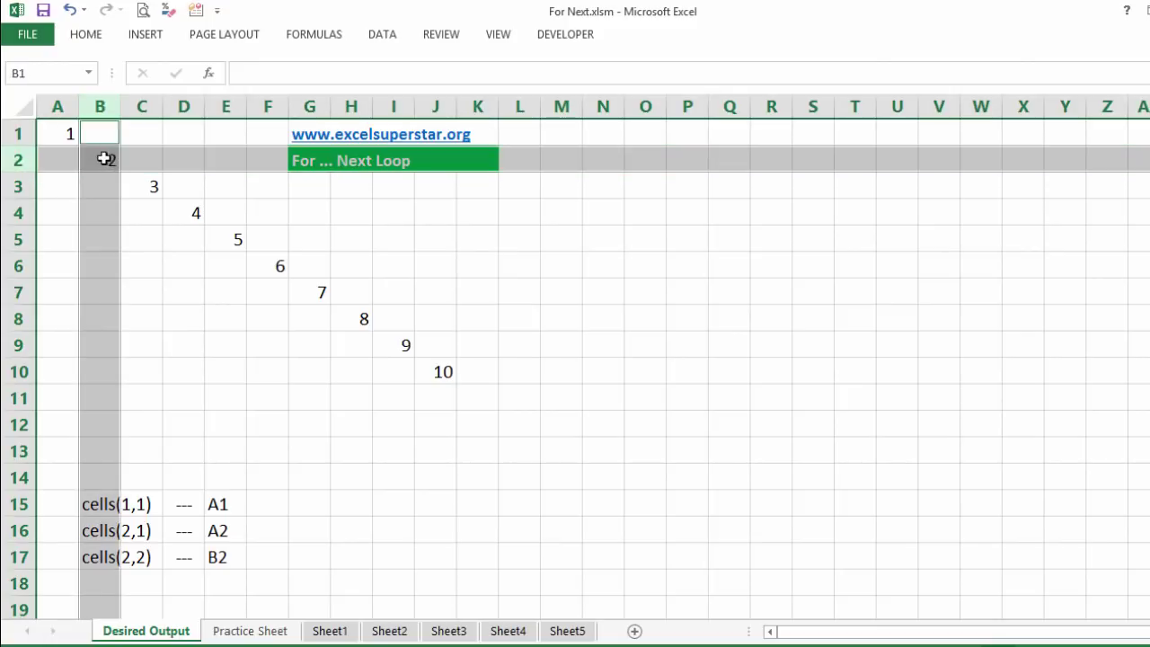
{"action": "left_click", "coordinate": [104, 159]}
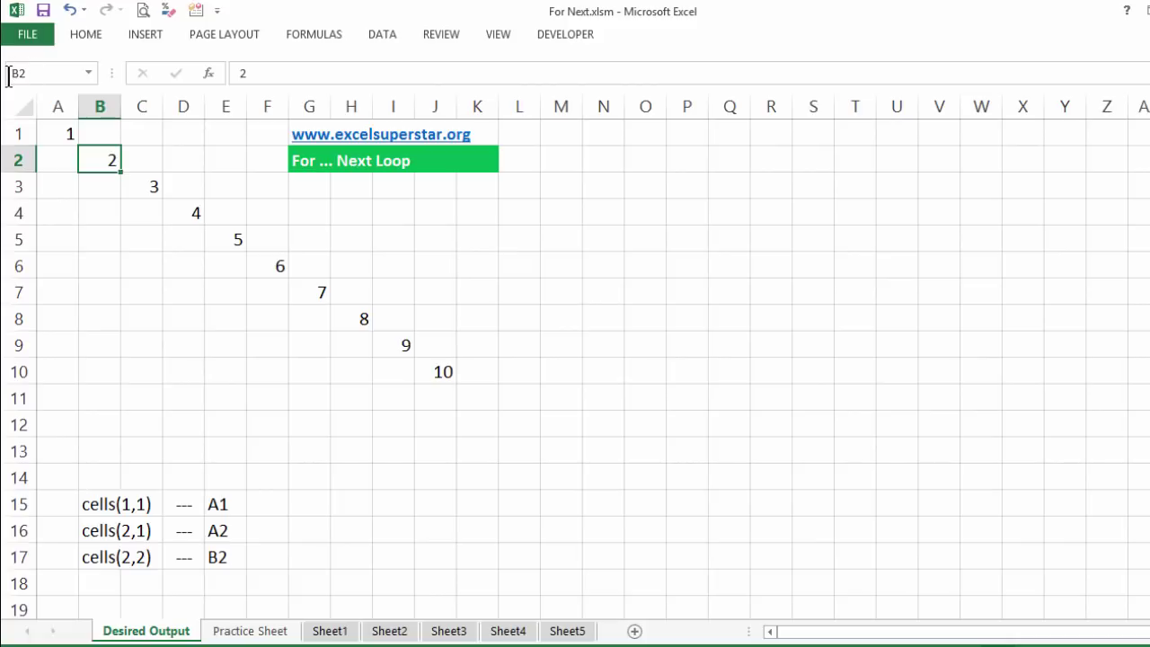
{"action": "left_click", "coordinate": [130, 325]}
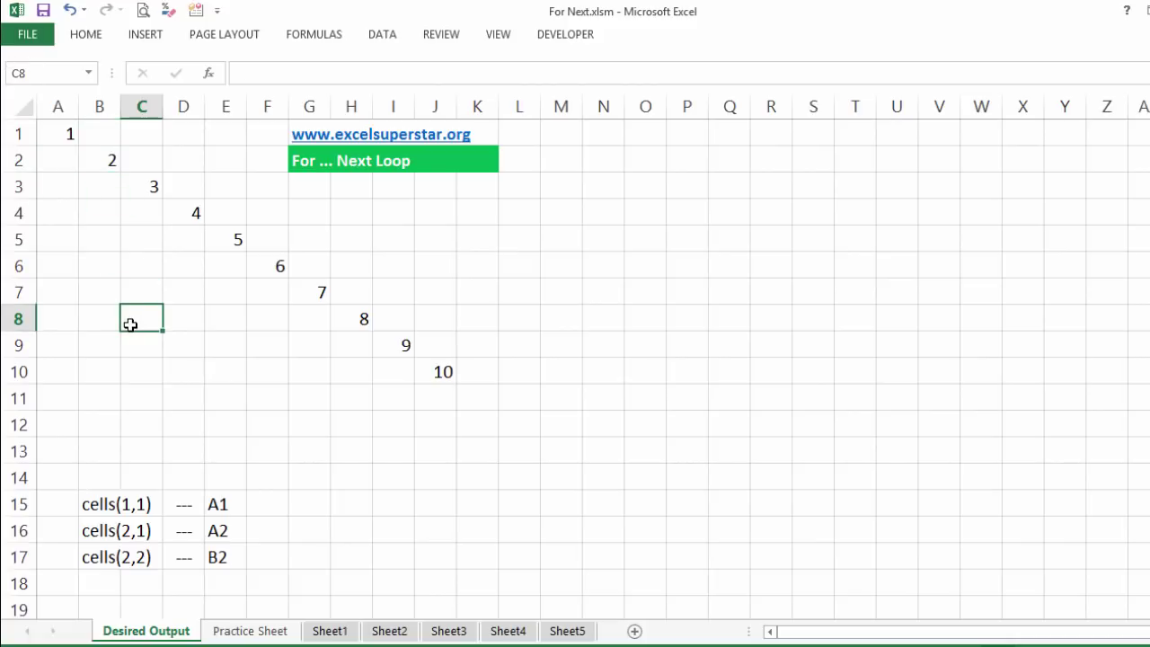
{"action": "left_click", "coordinate": [571, 36]}
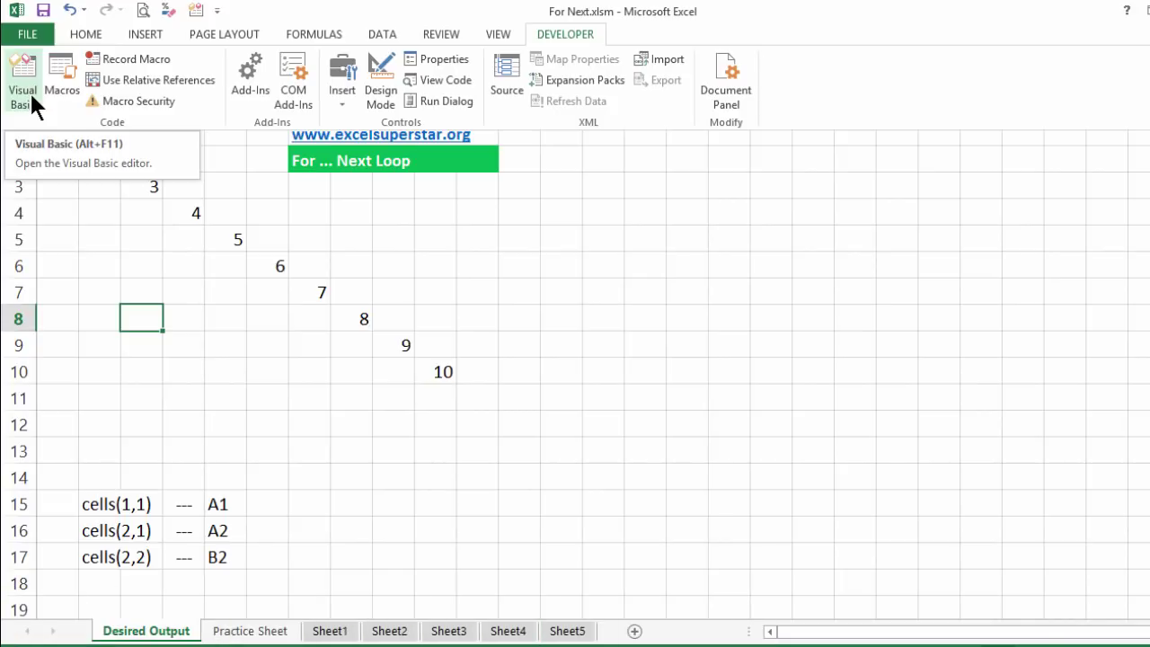
Open the Visual Basic editor and put the cursor in For Next.xlsm's empty Module1 code window
{"action": "left_click", "coordinate": [30, 91]}
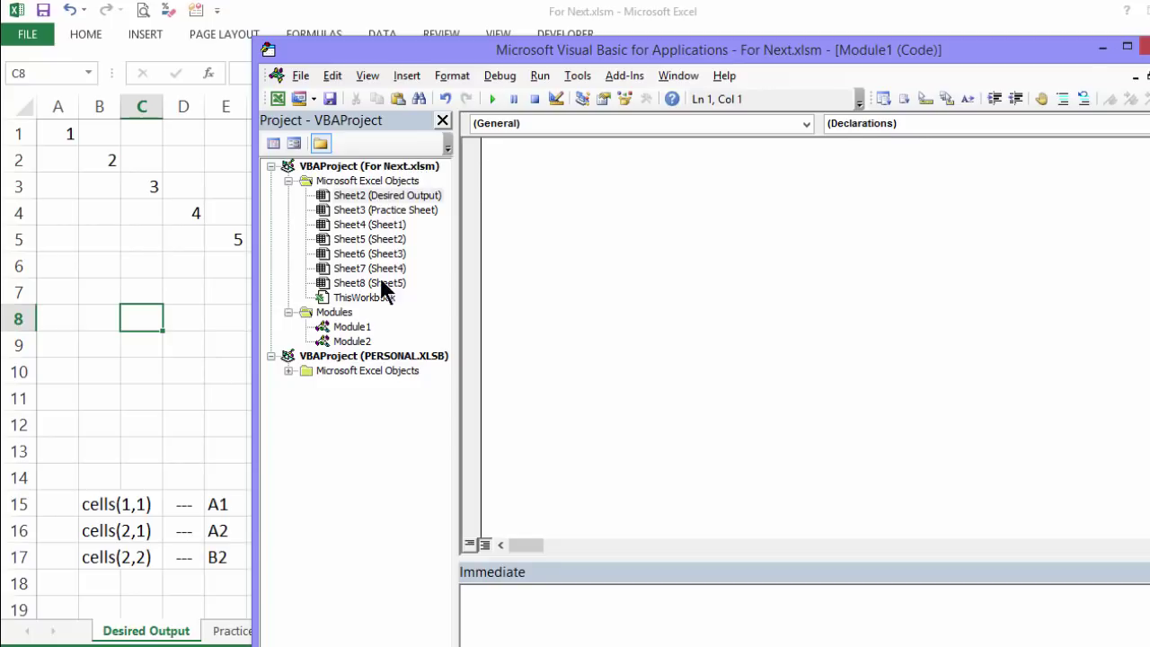
{"action": "left_click", "coordinate": [338, 313]}
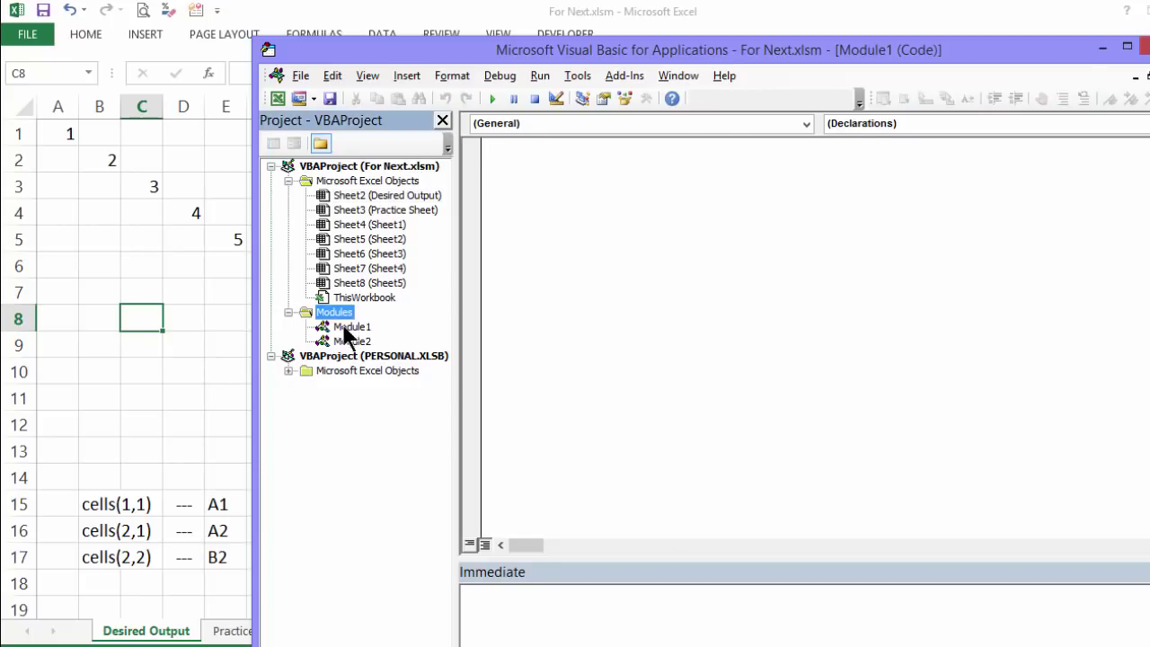
{"action": "left_click", "coordinate": [350, 327]}
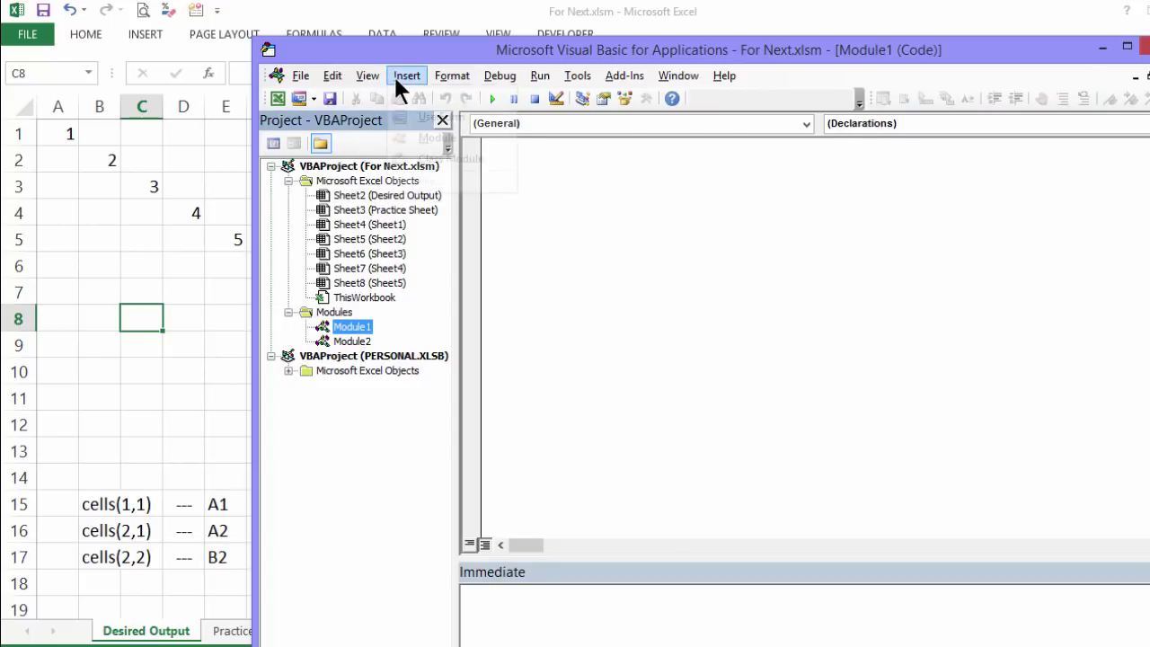
{"action": "left_click", "coordinate": [396, 76]}
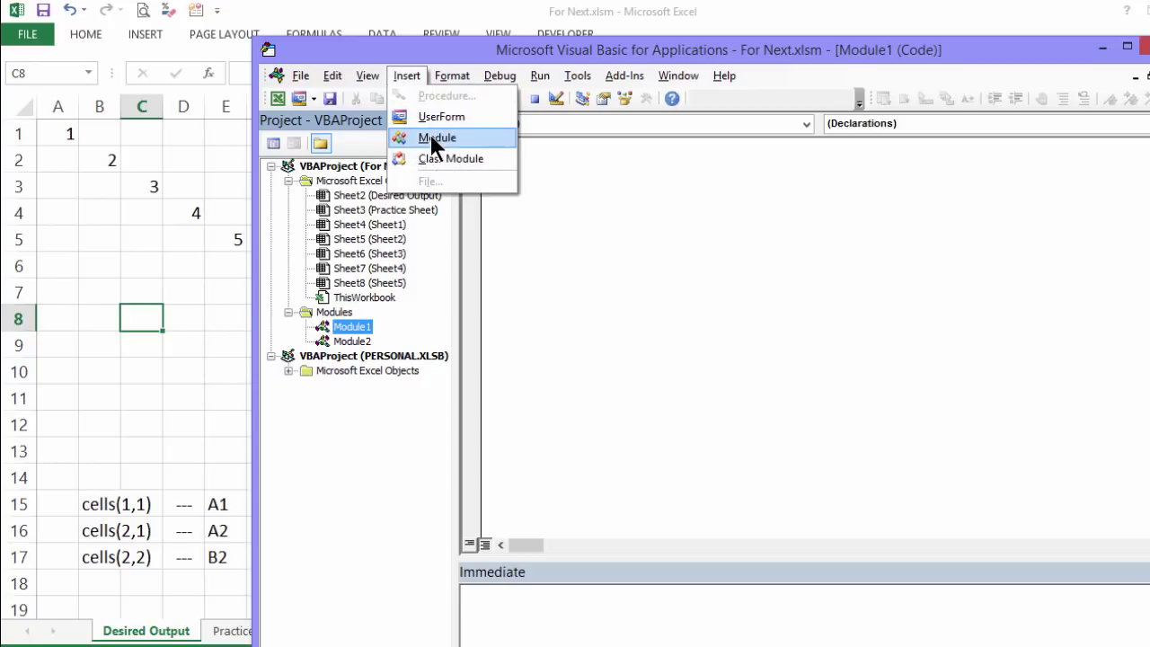
{"action": "key", "text": "Escape"}
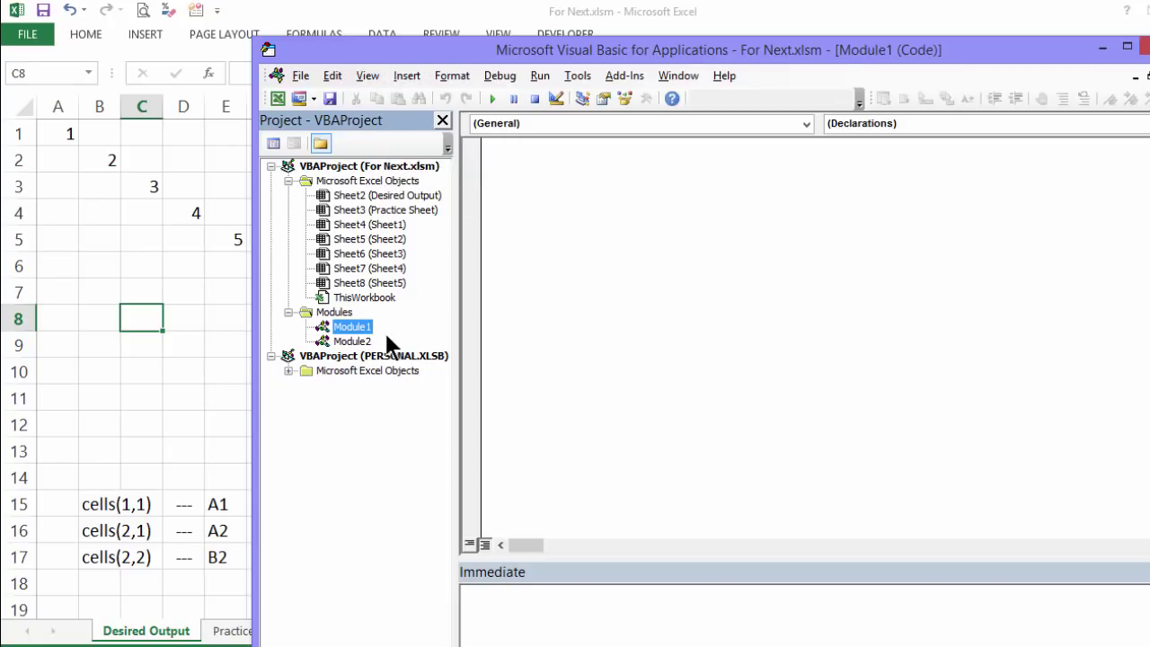
{"action": "left_click", "coordinate": [589, 208]}
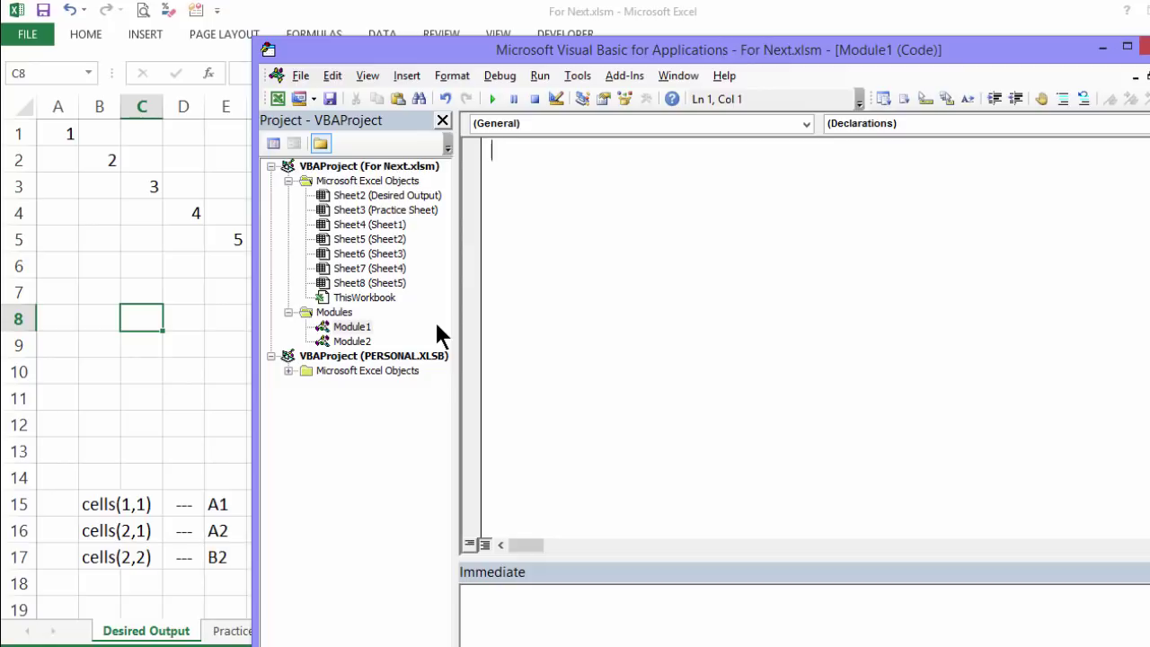
Write the Sub ForNextLoop() header with the line For x = 1 to 5 inside it
{"action": "type", "text": "sub "}
{"action": "type", "text": "ForNex"}
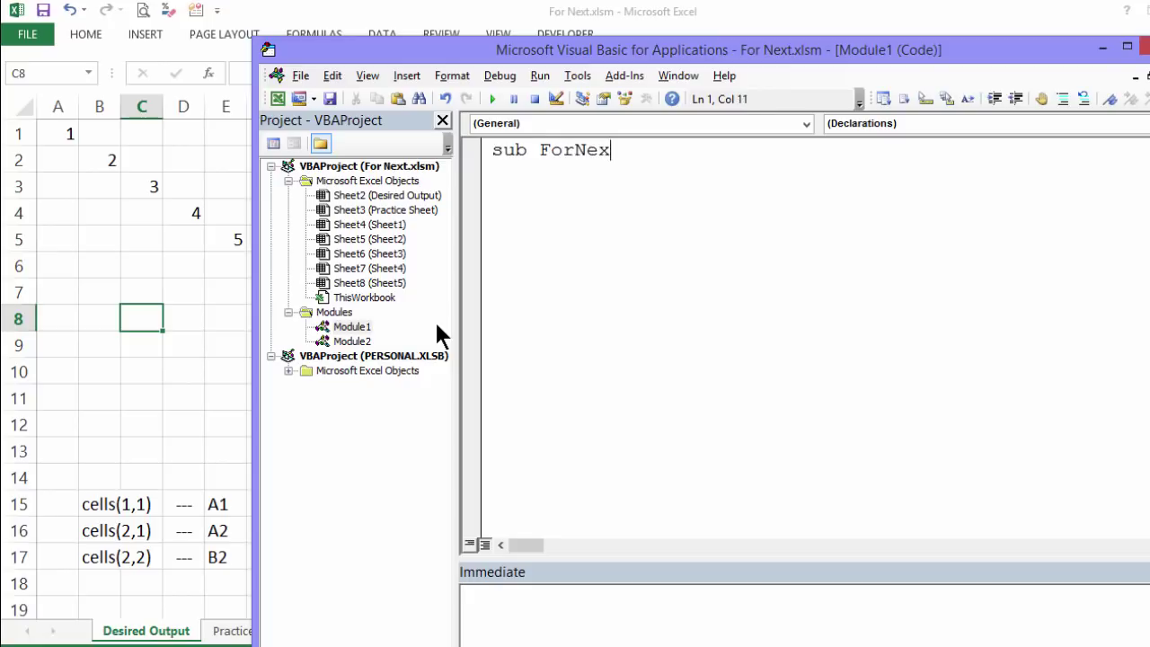
{"action": "type", "text": "tLoop"}
{"action": "type", "text": "()"}
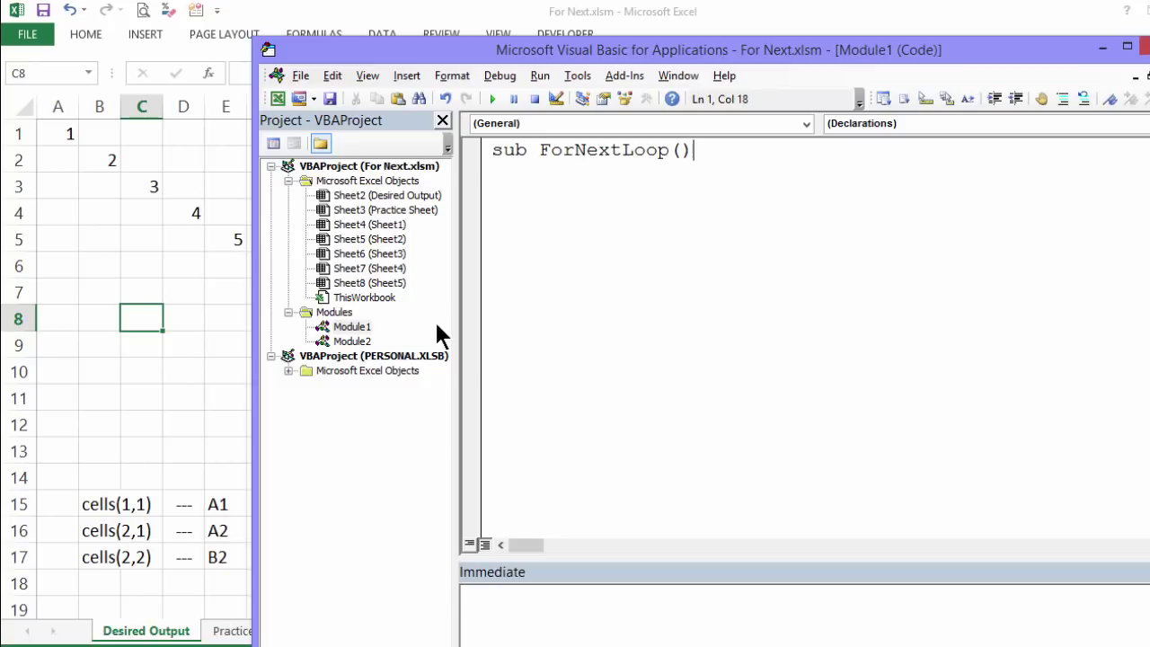
{"action": "key", "text": "Return"}
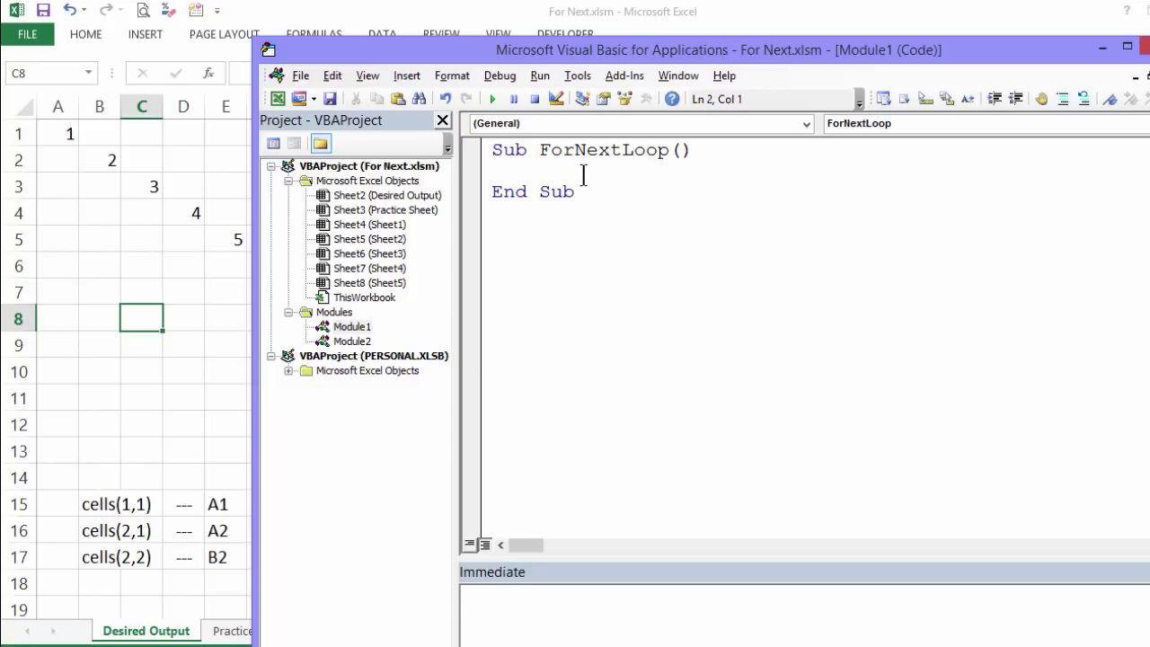
{"action": "key", "text": "Return"}
{"action": "key", "text": "Return"}
{"action": "key", "text": "Return"}
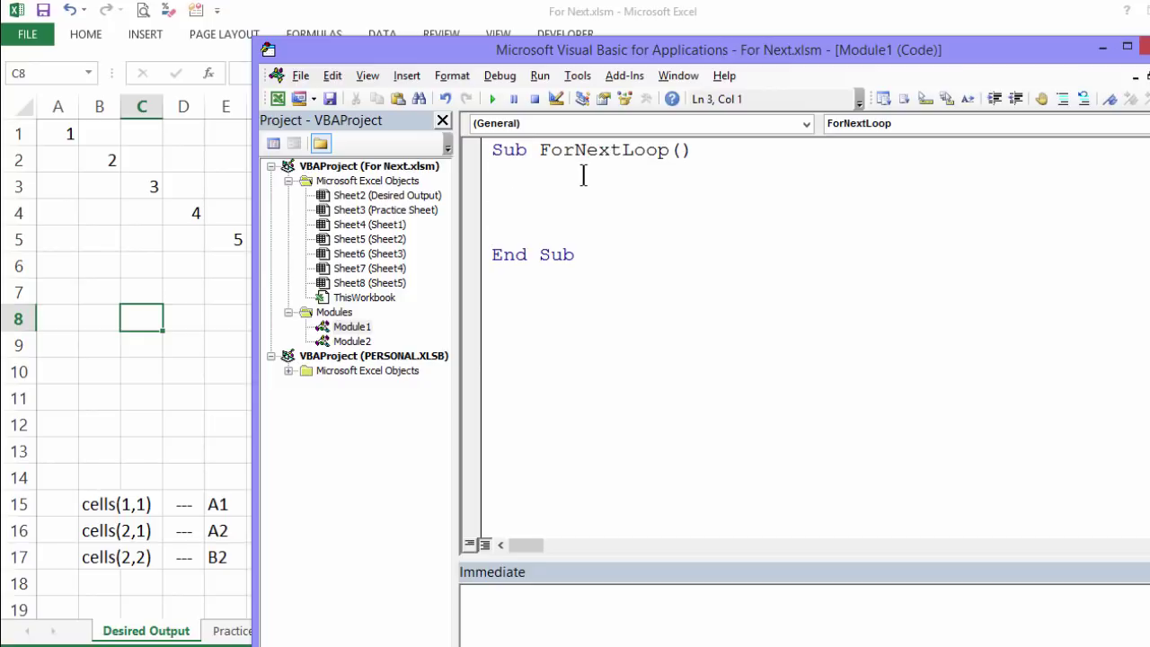
{"action": "type", "text": "For x"}
{"action": "type", "text": " = 1"}
{"action": "type", "text": " to 5"}
Add an 'action comment under the For line and close the loop with Next
{"action": "key", "text": "Return"}
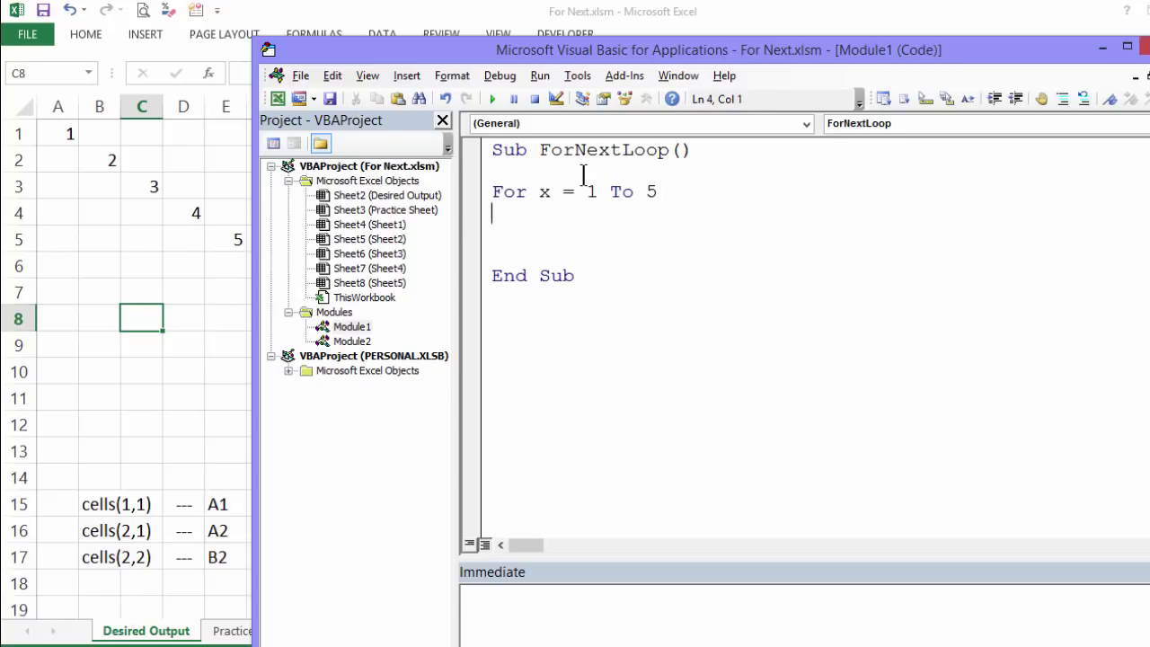
{"action": "key", "text": "Return"}
{"action": "key", "text": "Return"}
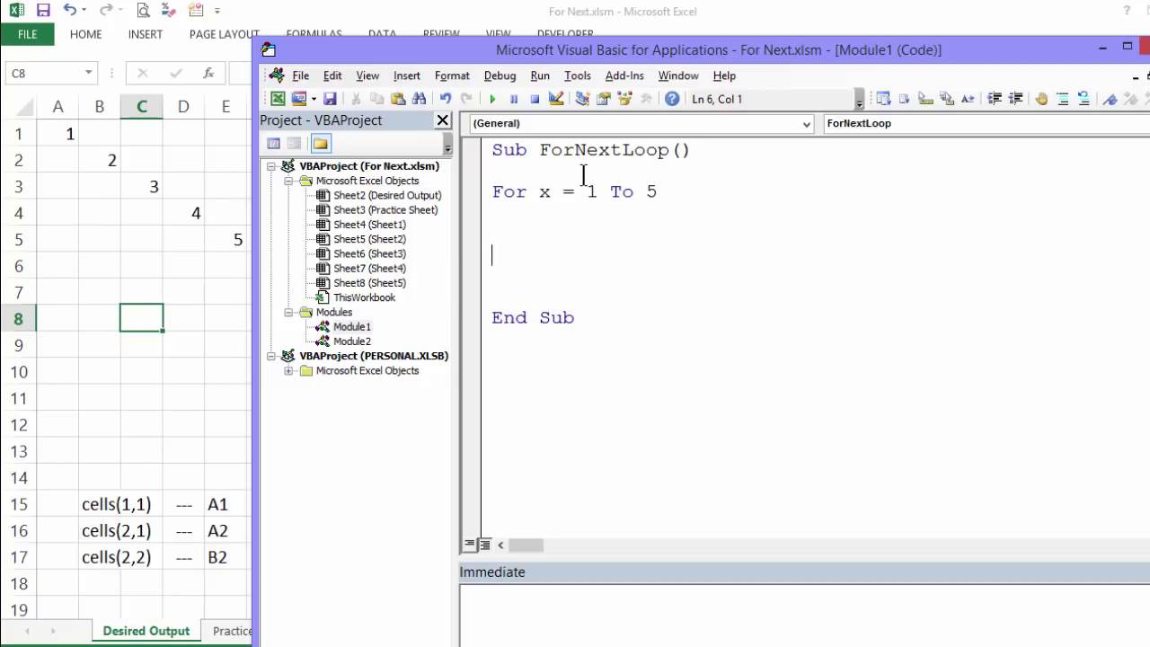
{"action": "key", "text": "Up"}
{"action": "key", "text": "Up"}
{"action": "type", "text": "'act"}
{"action": "type", "text": "ion"}
Begin a cells(x,x).val statement on a new line inside the loop
{"action": "key", "text": "Return"}
{"action": "key", "text": "Return"}
{"action": "type", "text": "Ne"}
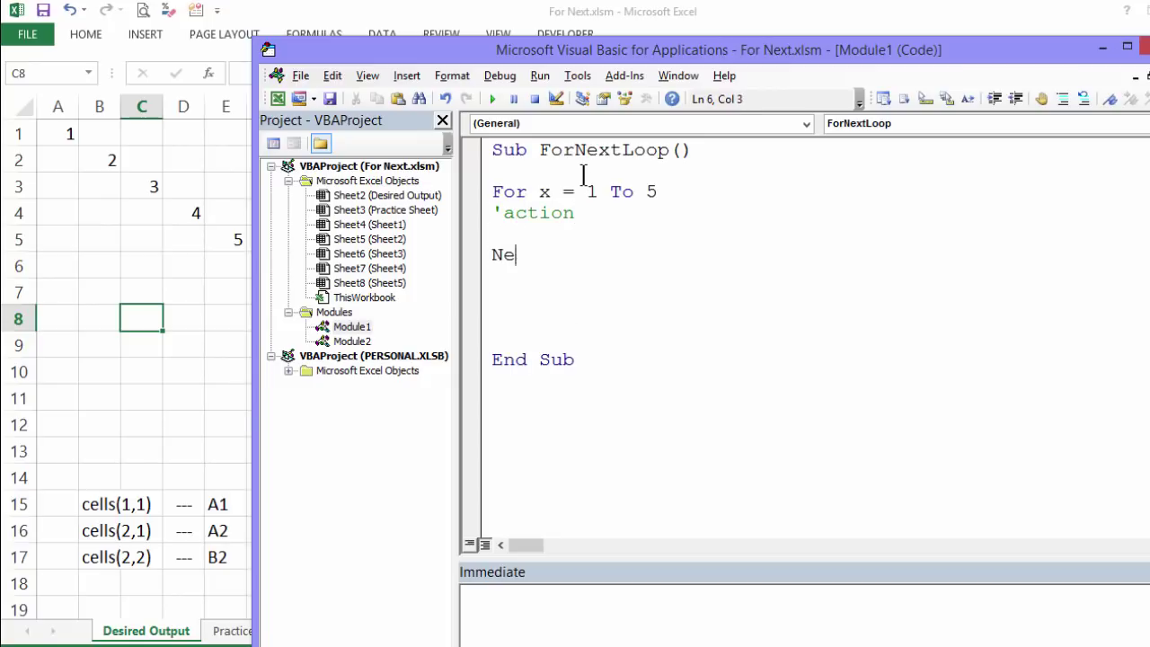
{"action": "type", "text": "xt"}
{"action": "left_click", "coordinate": [573, 317]}
{"action": "left_click", "coordinate": [605, 216]}
{"action": "key", "text": "Return"}
{"action": "key", "text": "Down"}
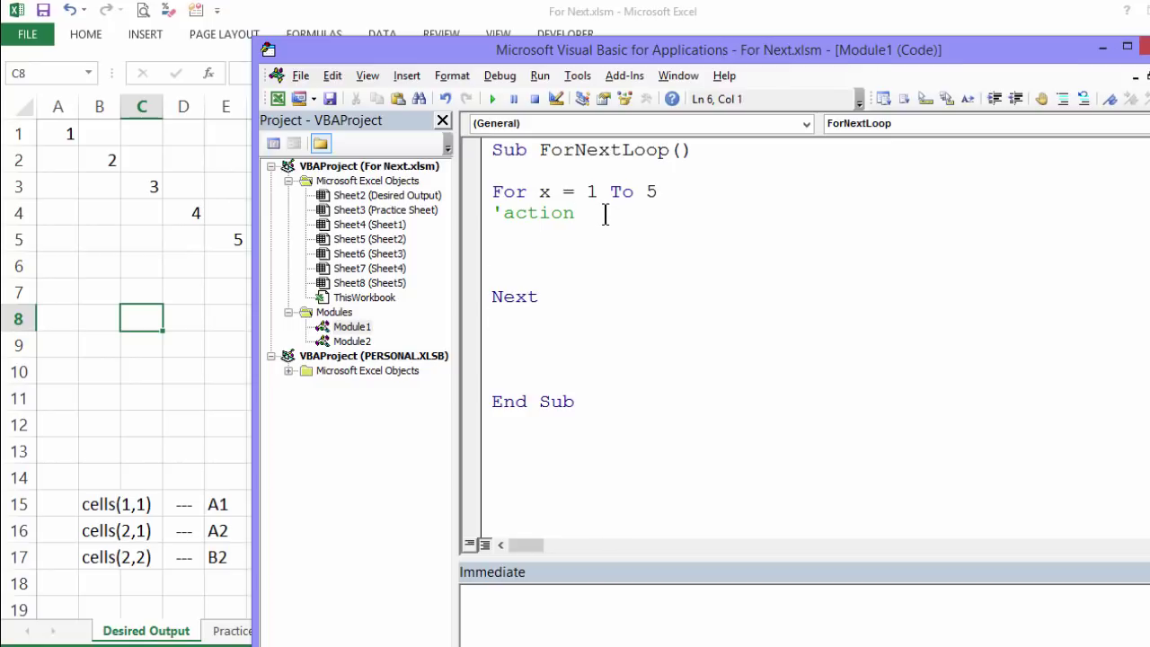
{"action": "type", "text": "cells"}
{"action": "type", "text": "("}
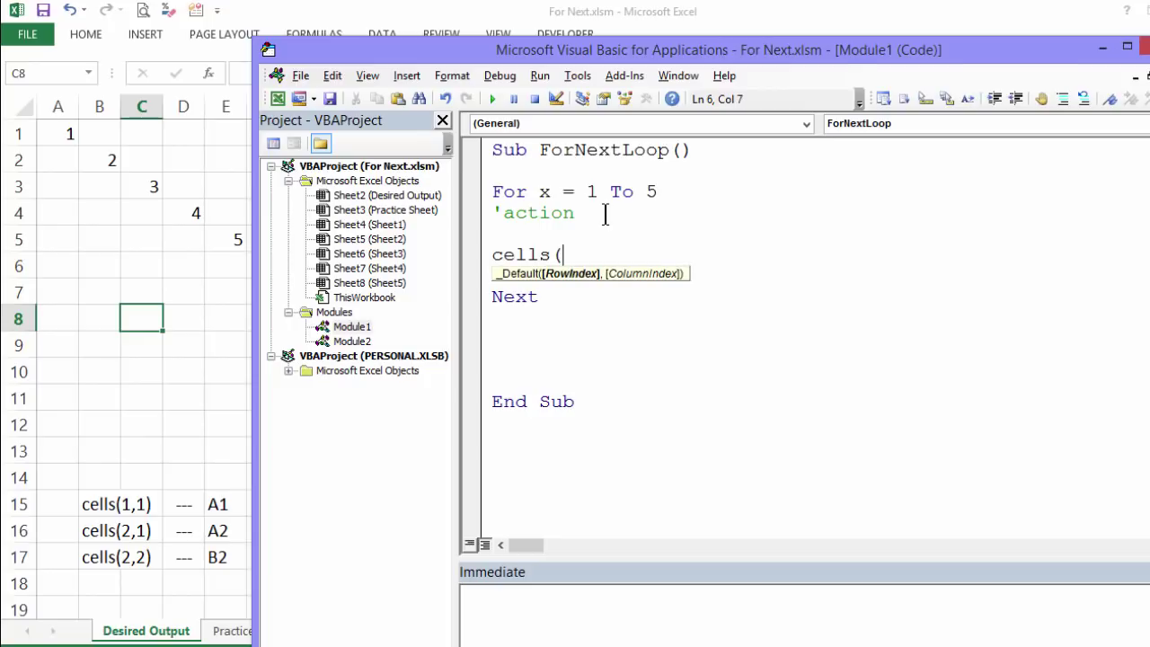
{"action": "type", "text": "x"}
{"action": "type", "text": ","}
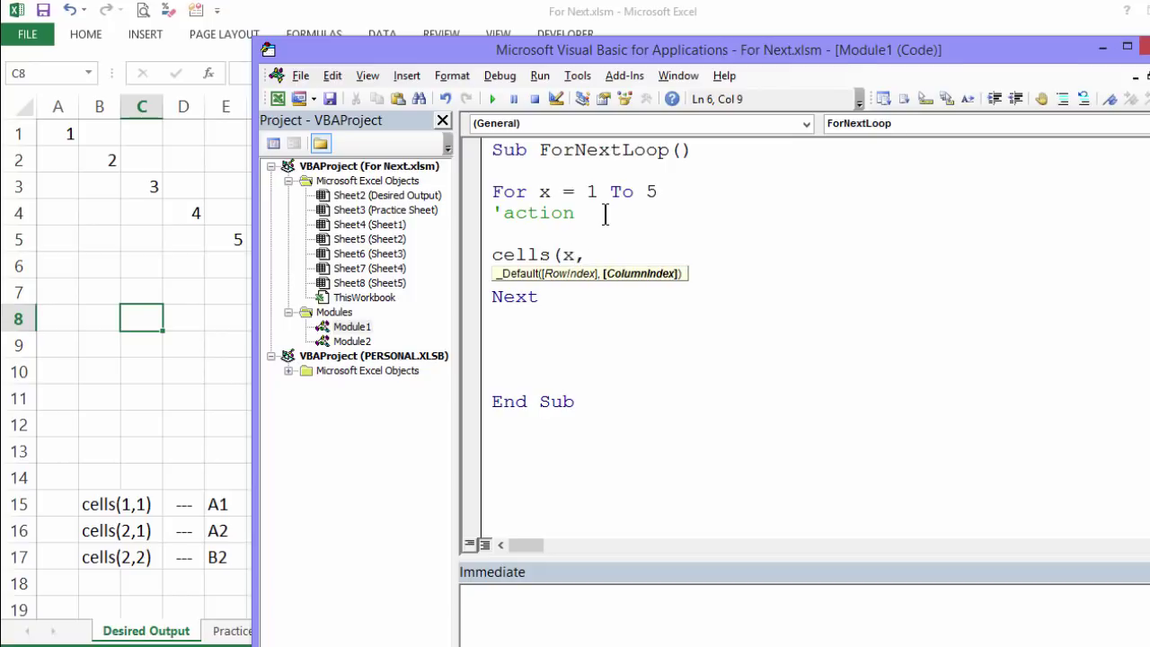
{"action": "type", "text": "x"}
{"action": "type", "text": ")."}
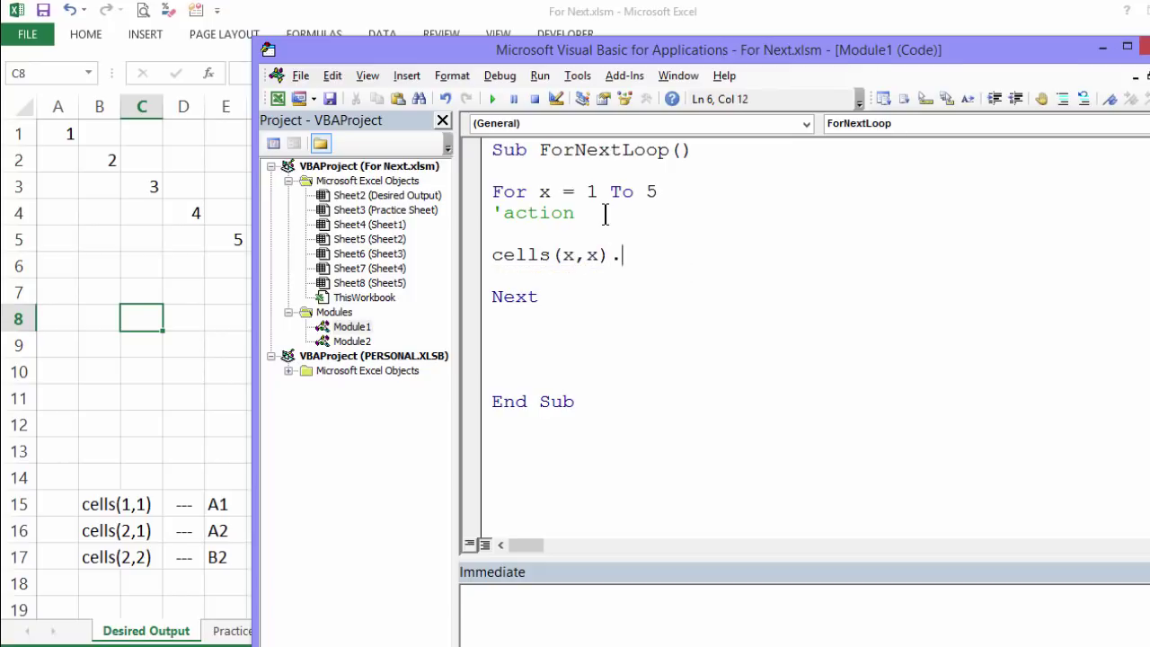
{"action": "type", "text": "vali"}
Fix the typo so the line reads cells(x,x).value =, then highlight cells(x,x).value
{"action": "key", "text": "BackSpace"}
{"action": "type", "text": "ue "}
{"action": "type", "text": "="}
{"action": "left_click_drag", "start_coordinate": [490, 255], "coordinate": [692, 261]}
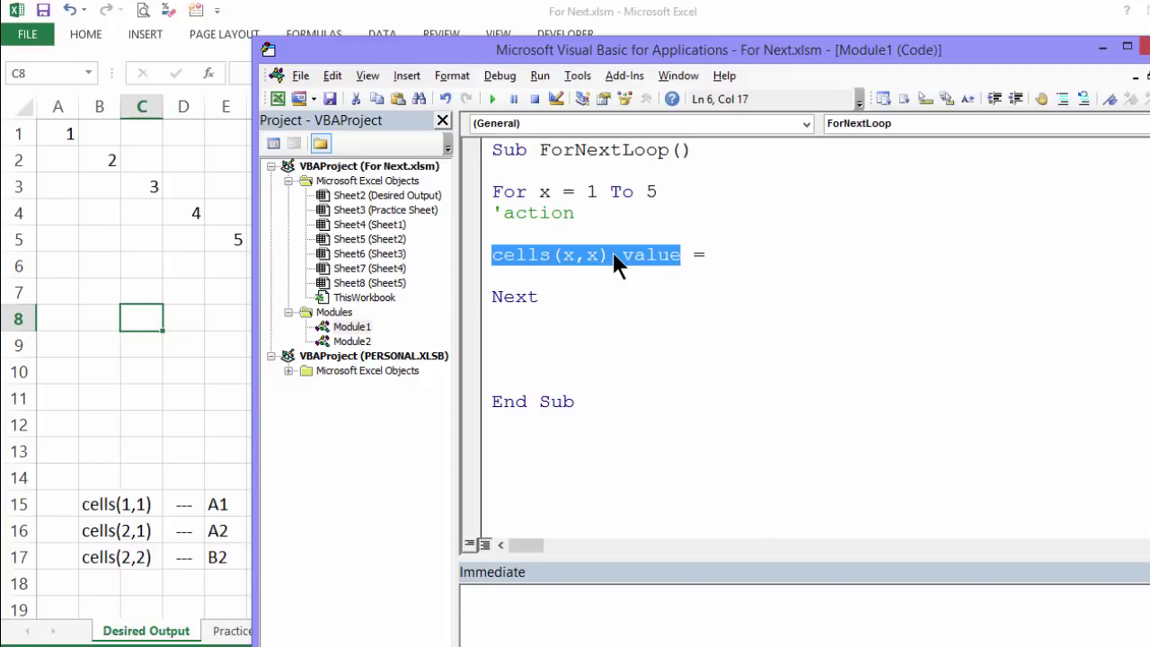
Highlight the row and column x arguments of cells(x,x) to explain them
{"action": "left_click", "coordinate": [587, 255]}
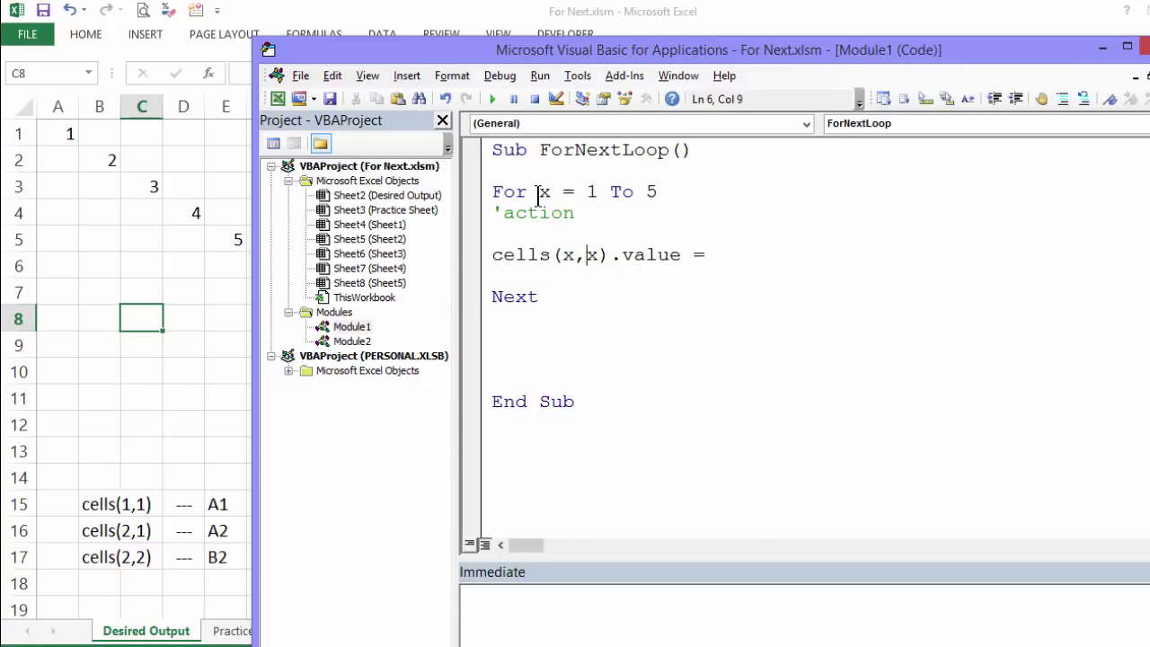
{"action": "double_click", "coordinate": [567, 254]}
{"action": "double_click", "coordinate": [592, 255]}
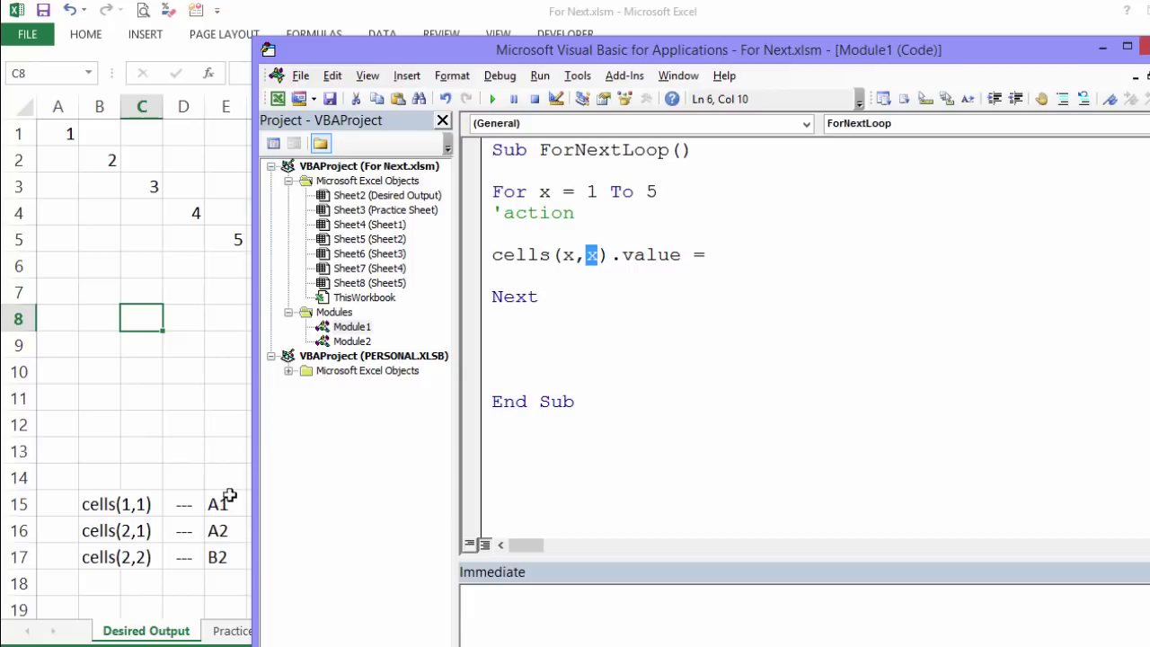
{"action": "double_click", "coordinate": [567, 255]}
{"action": "double_click", "coordinate": [591, 255]}
{"action": "left_click", "coordinate": [559, 255]}
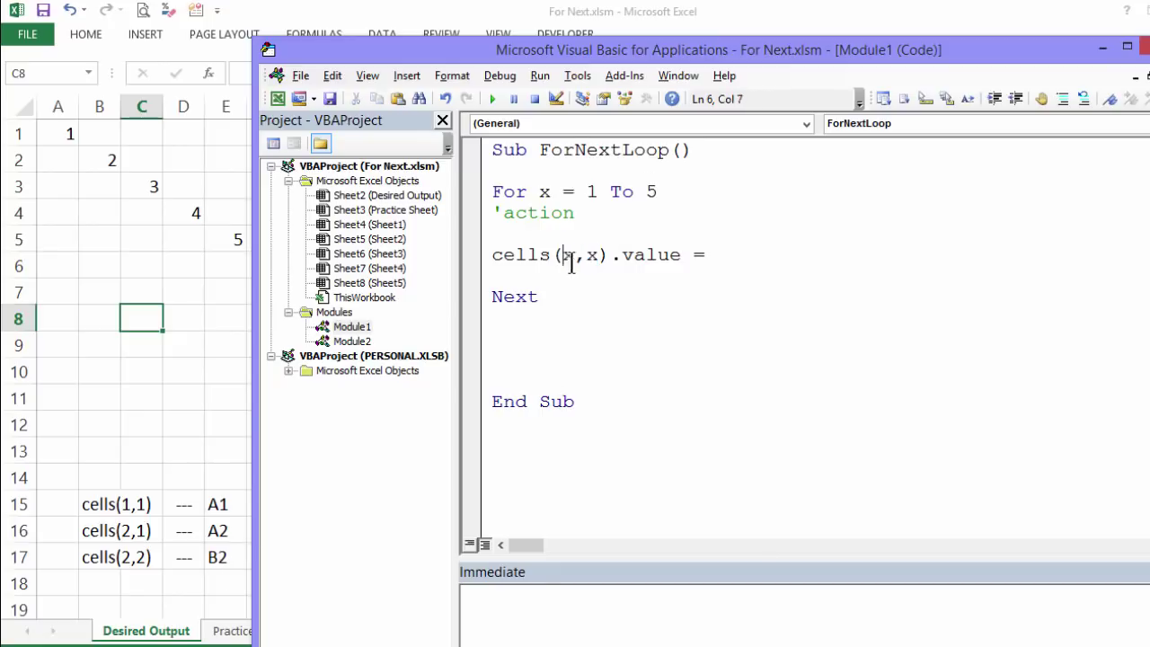
{"action": "double_click", "coordinate": [567, 256]}
{"action": "left_click_drag", "start_coordinate": [599, 255], "coordinate": [589, 256]}
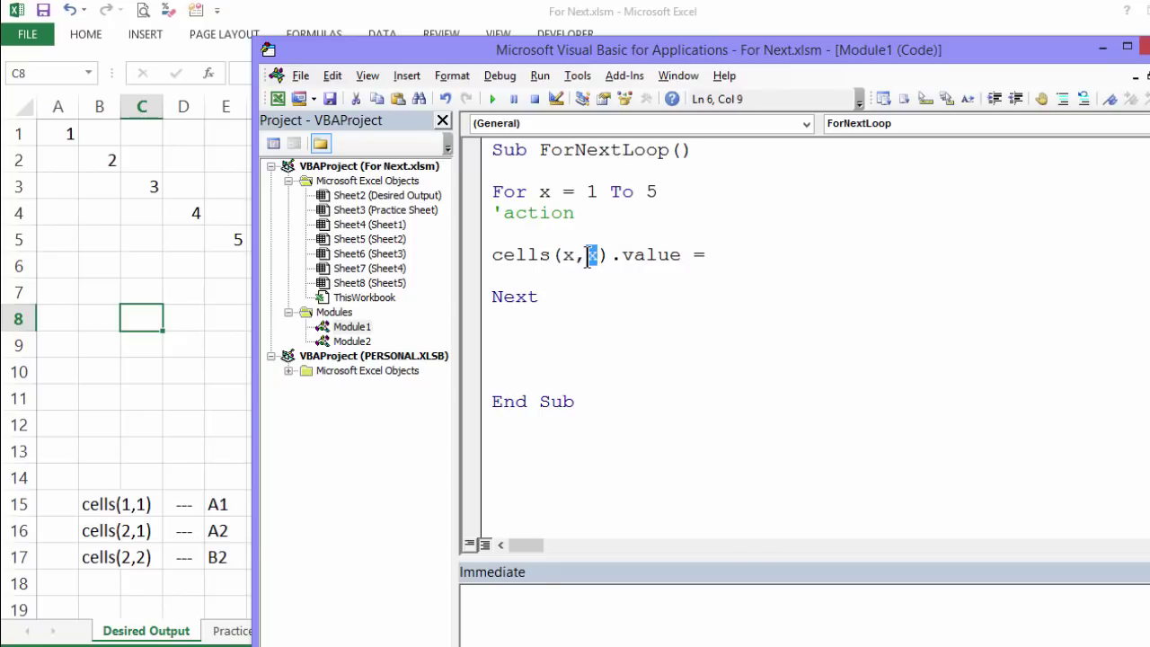
{"action": "left_click", "coordinate": [755, 257]}
{"action": "left_click_drag", "start_coordinate": [491, 255], "coordinate": [608, 256]}
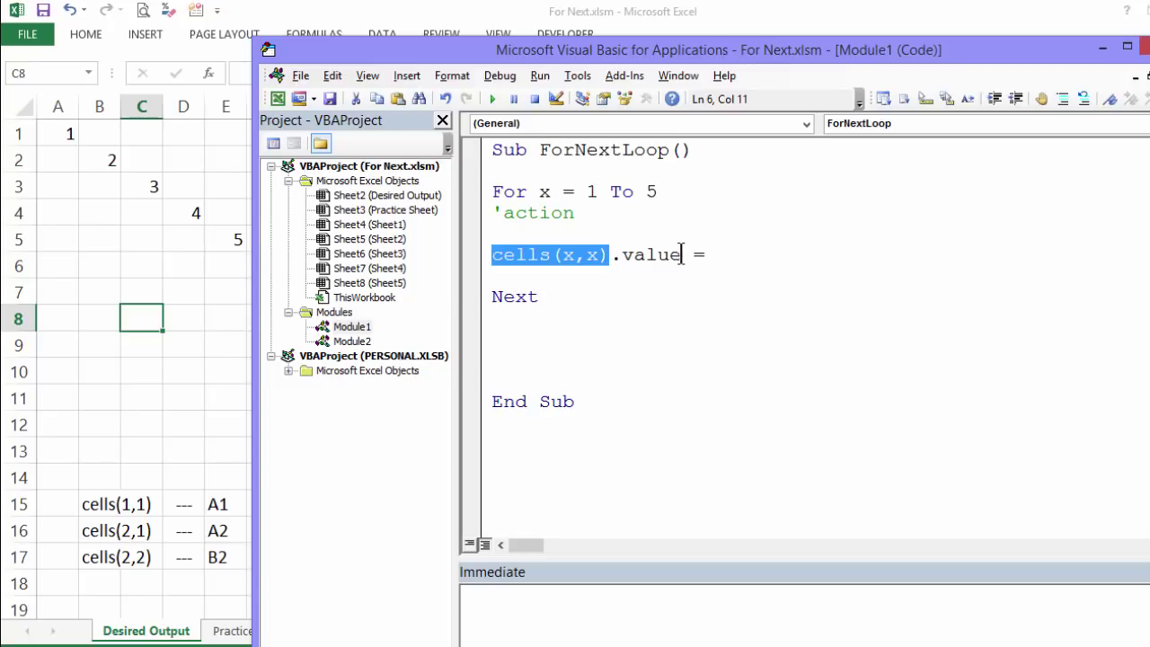
Finish the line as cells(x,x).value = x and delete the blank lines before End Sub
{"action": "left_click", "coordinate": [732, 257]}
{"action": "type", "text": "x"}
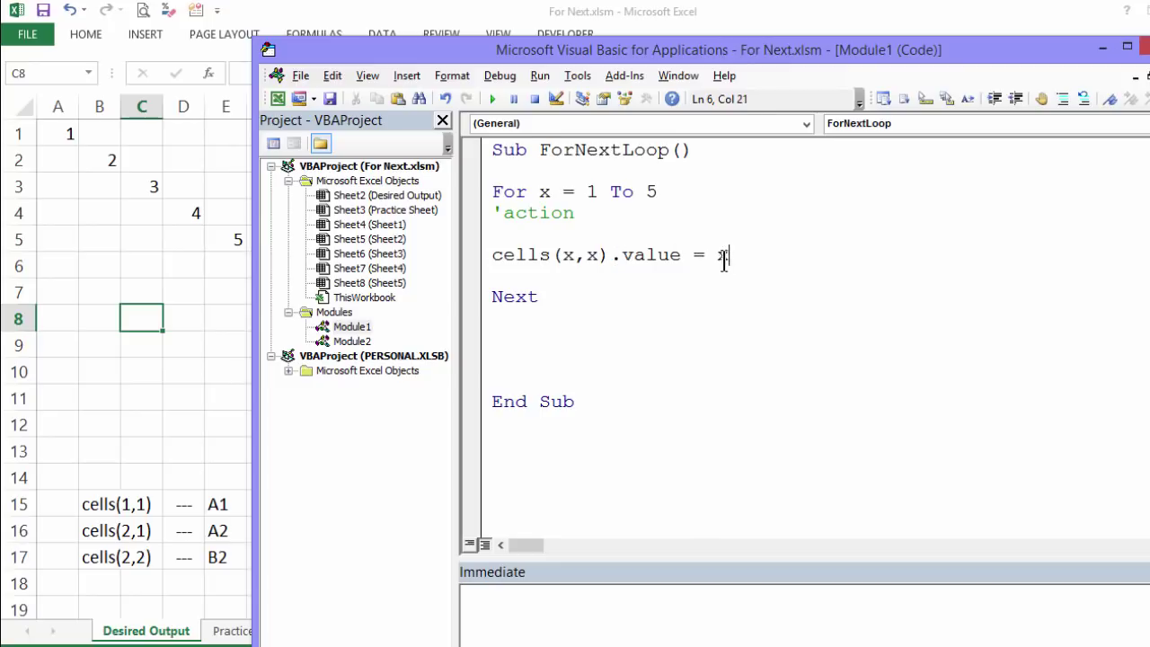
{"action": "left_click", "coordinate": [663, 297]}
{"action": "left_click", "coordinate": [570, 359]}
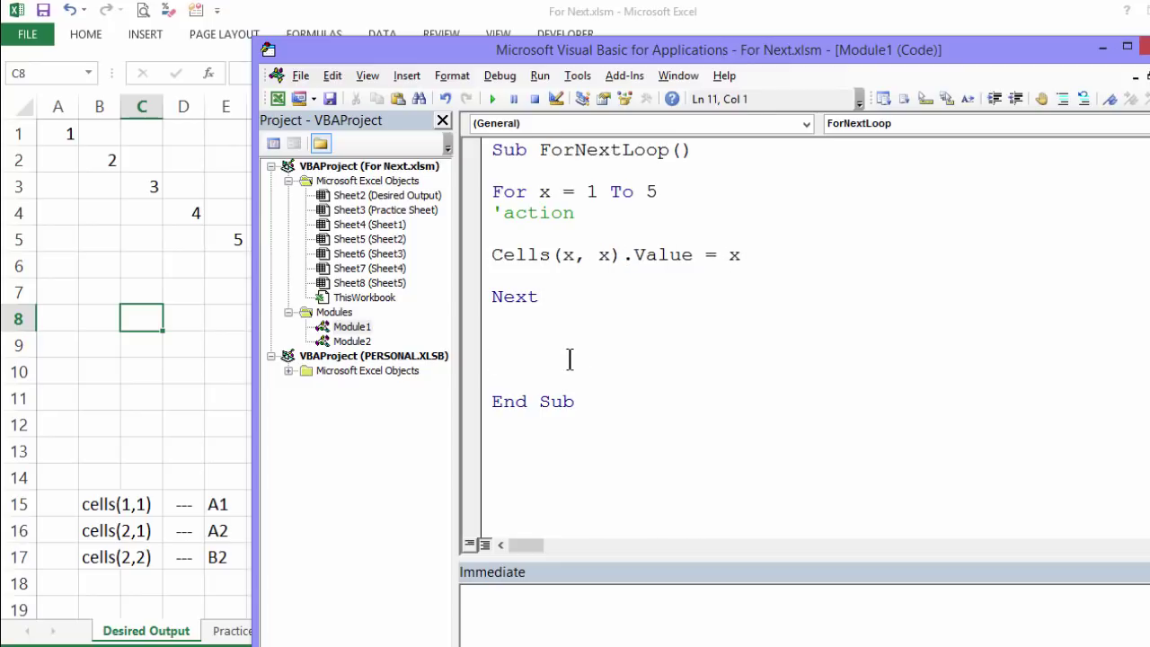
{"action": "key", "text": "BackSpace"}
{"action": "key", "text": "BackSpace"}
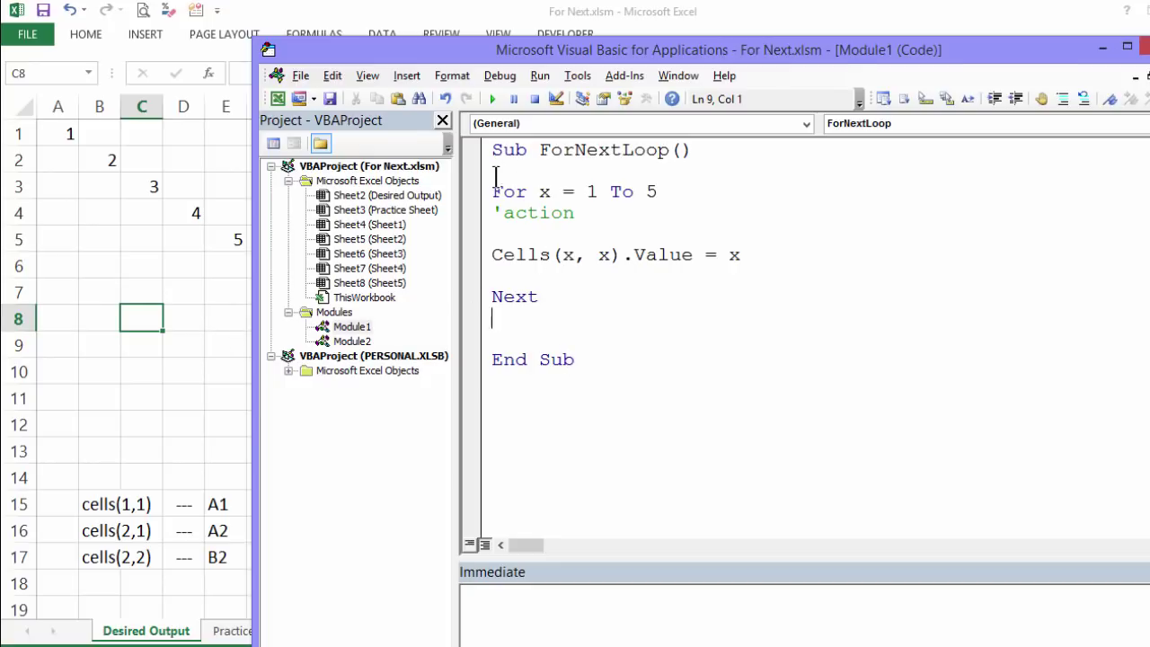
Switch to the Practice Sheet and bring up the ForNextLoop macro in the editor beside it
{"action": "left_click", "coordinate": [249, 633]}
{"action": "key", "text": "alt+F11"}
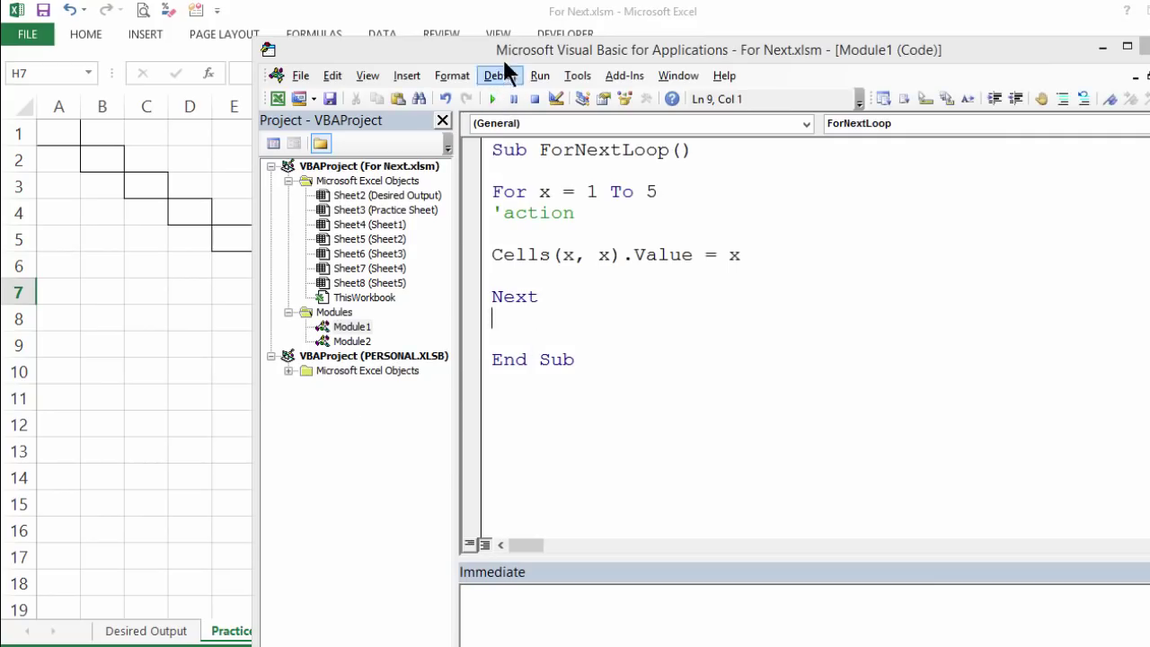
{"action": "left_click_drag", "start_coordinate": [501, 49], "coordinate": [672, 14]}
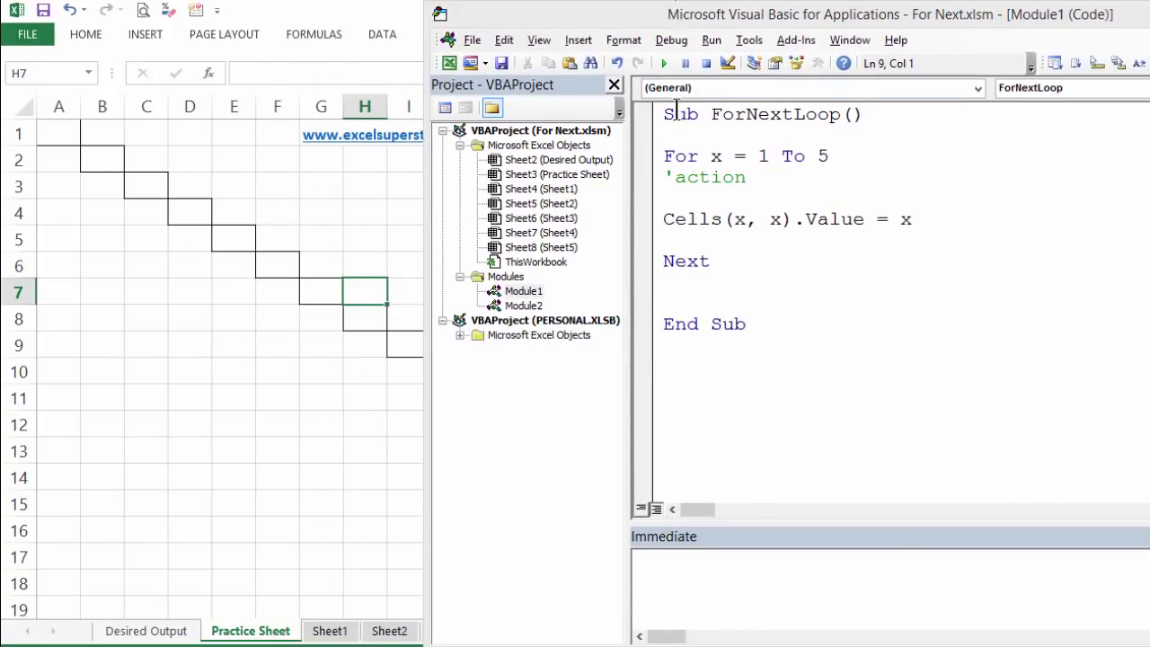
{"action": "left_click", "coordinate": [662, 114]}
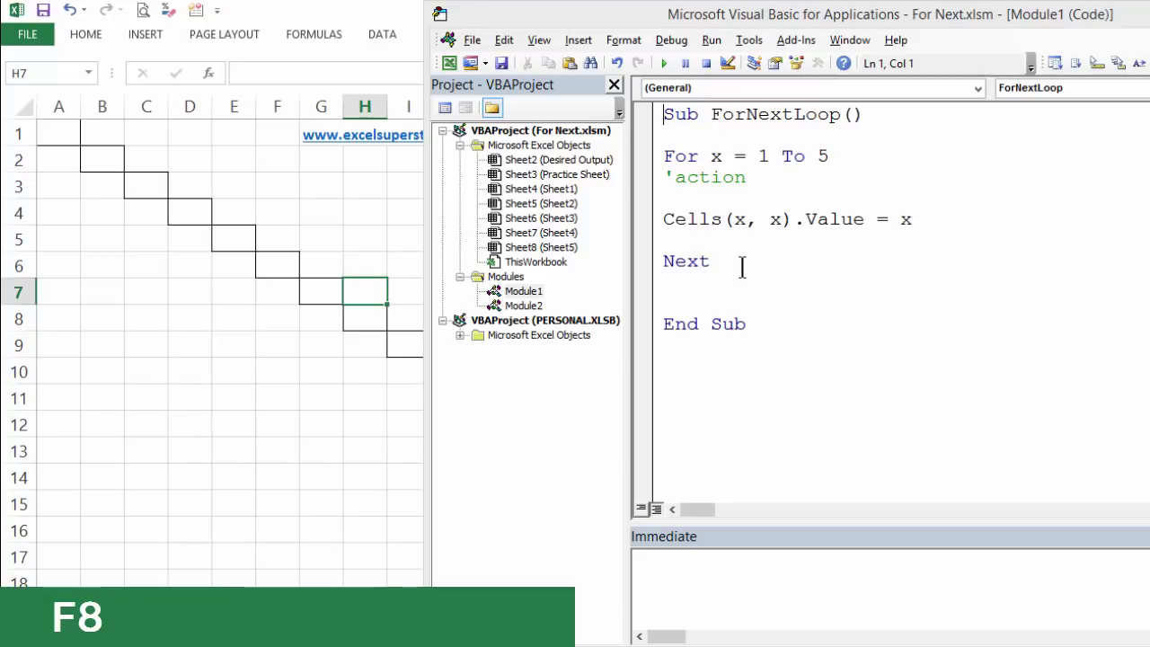
Step through ForNextLoop with F8 until 1 to 5 fill A1 to E5 diagonally
{"action": "key", "text": "F8"}
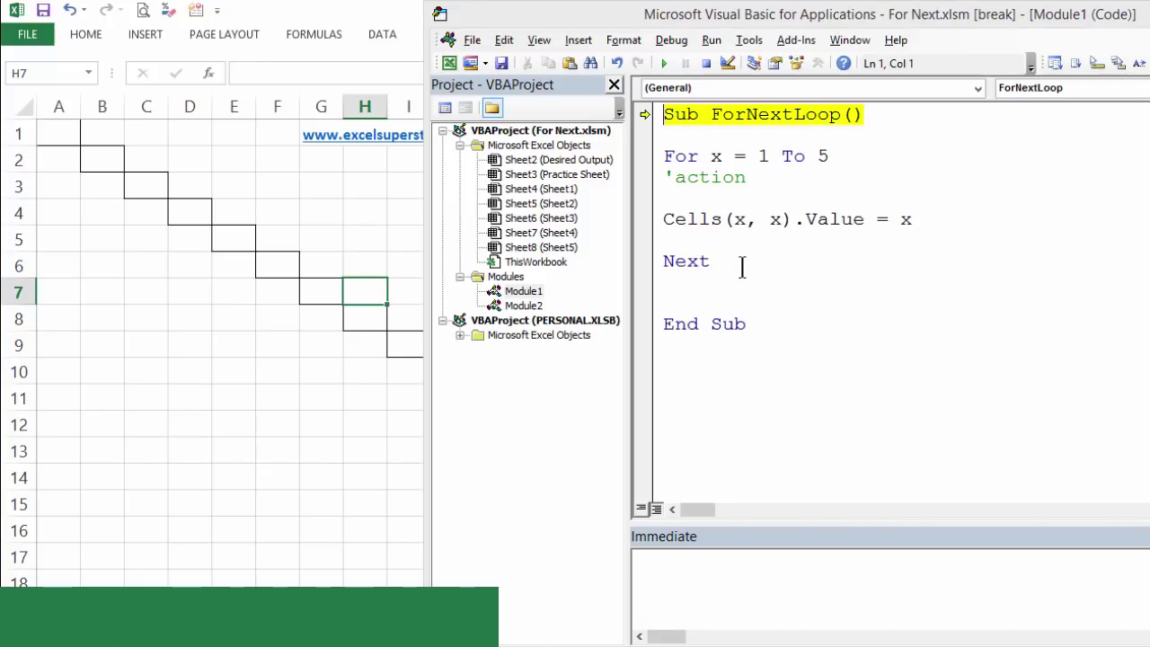
{"action": "key", "text": "F8"}
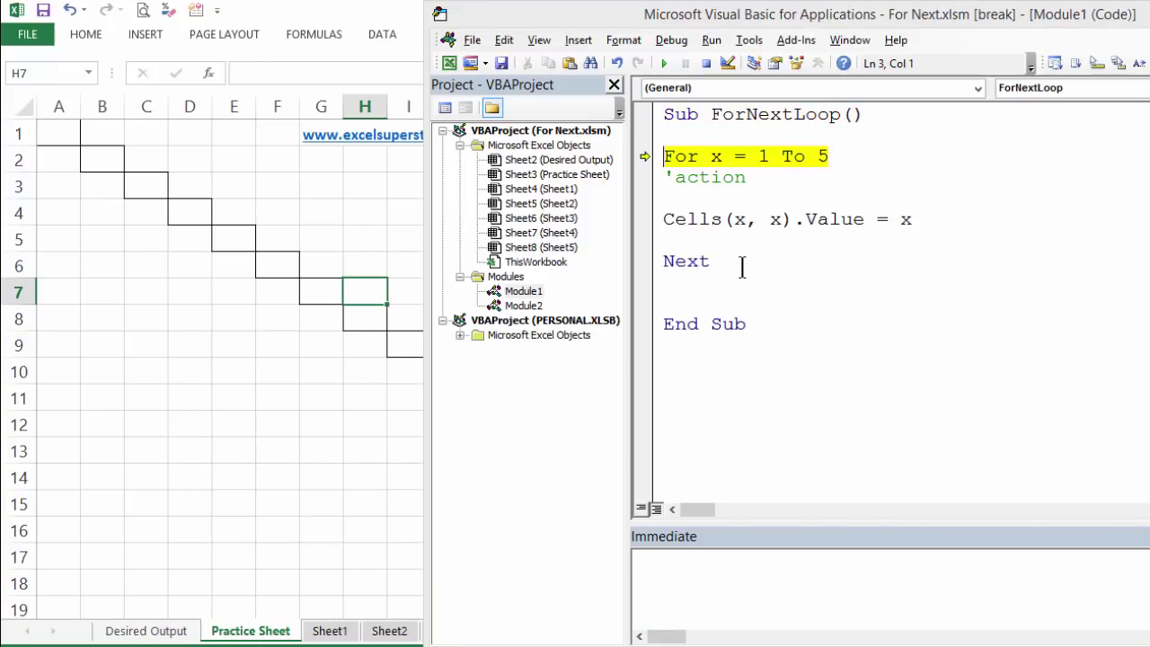
{"action": "key", "text": "F8"}
{"action": "key", "text": "F8"}
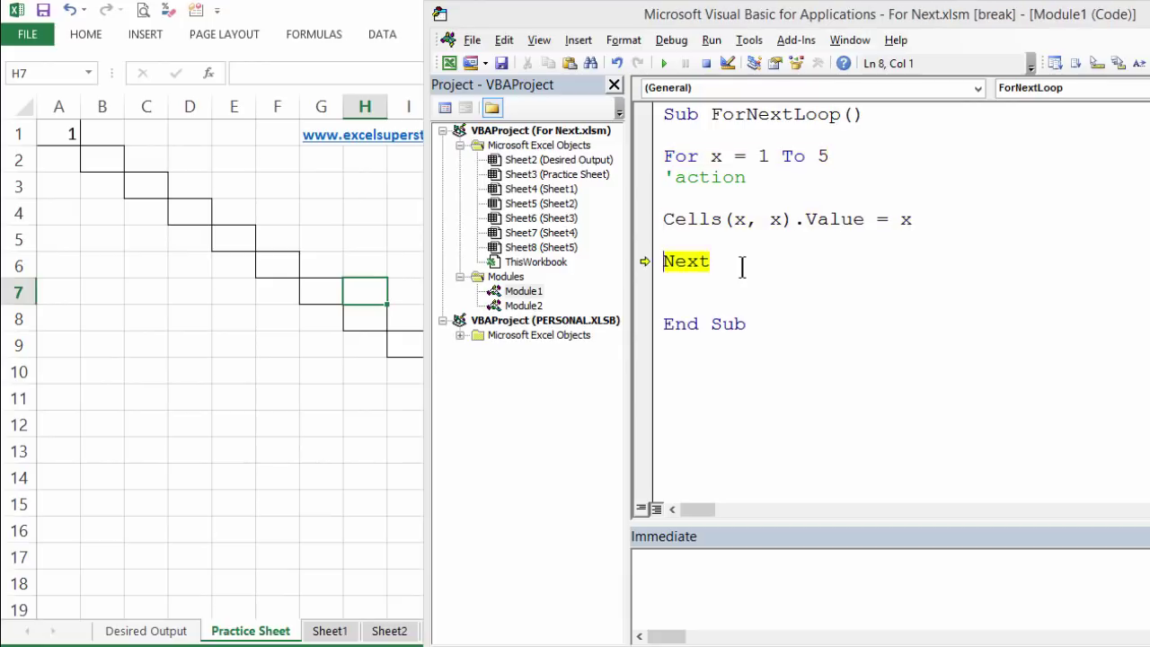
{"action": "key", "text": "F8"}
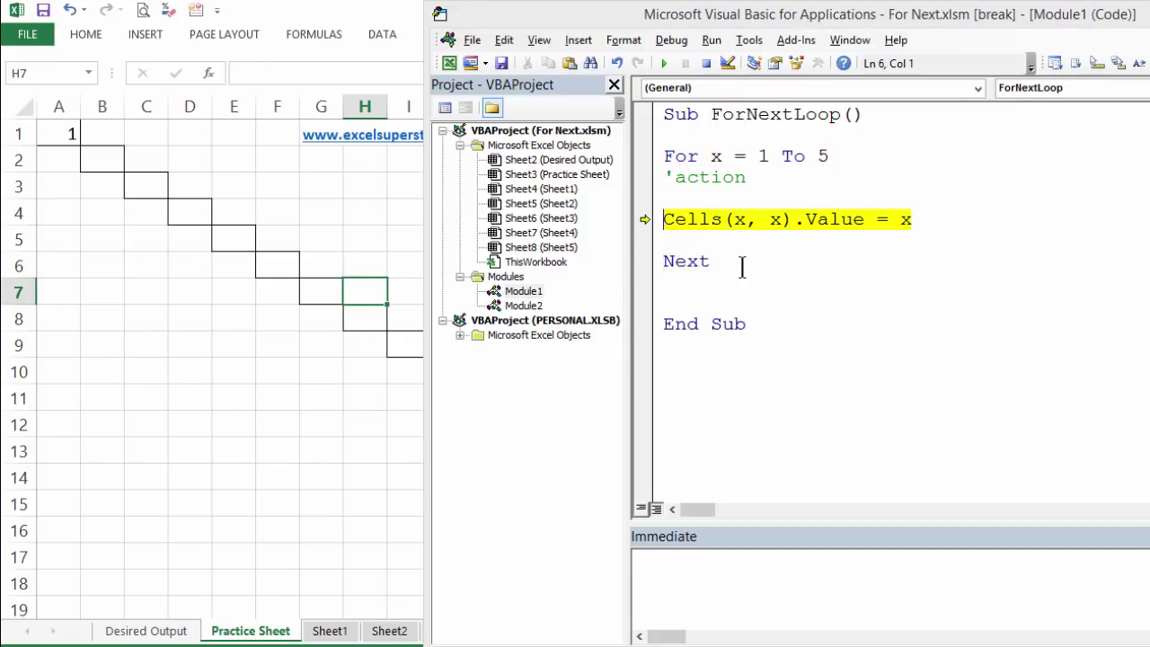
{"action": "key", "text": "F8"}
{"action": "key", "text": "F8"}
{"action": "key", "text": "F8"}
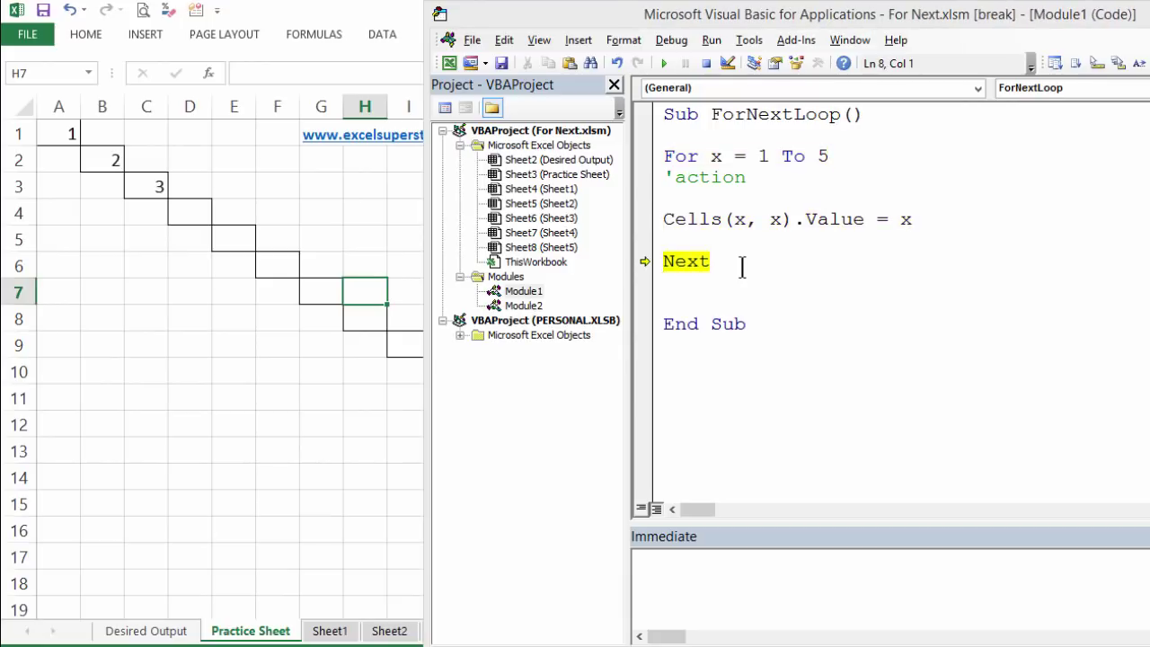
{"action": "key", "text": "F8"}
{"action": "key", "text": "F8"}
{"action": "key", "text": "F8"}
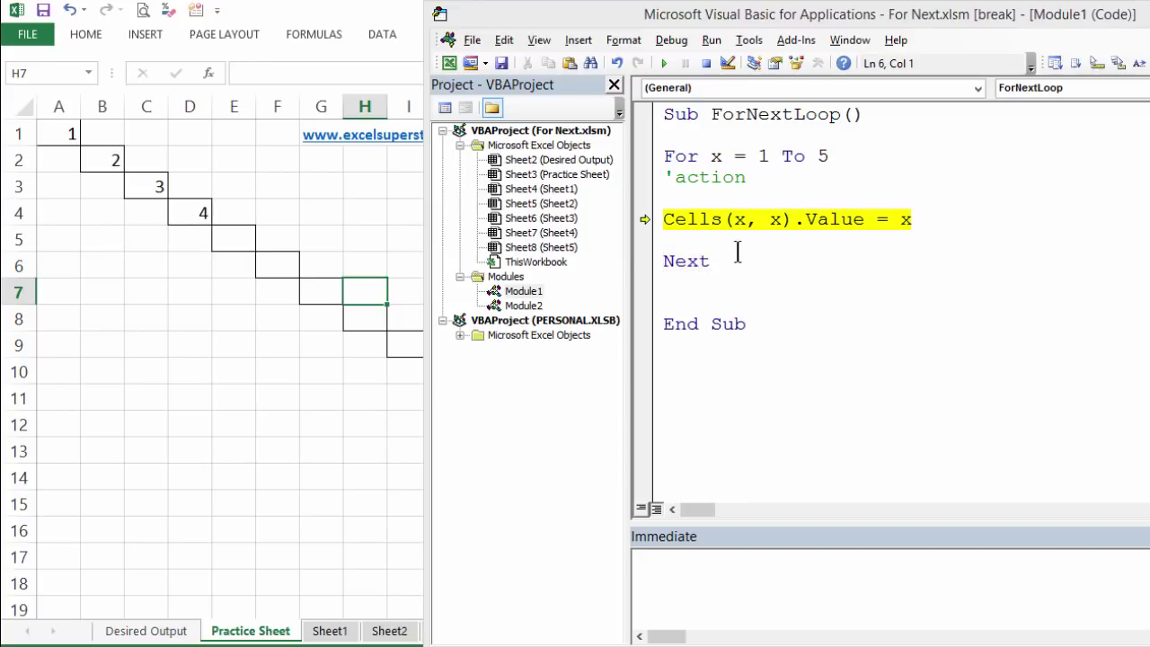
{"action": "mouse_move", "coordinate": [738, 219]}
{"action": "key", "text": "F8"}
{"action": "key", "text": "F8"}
{"action": "key", "text": "F8"}
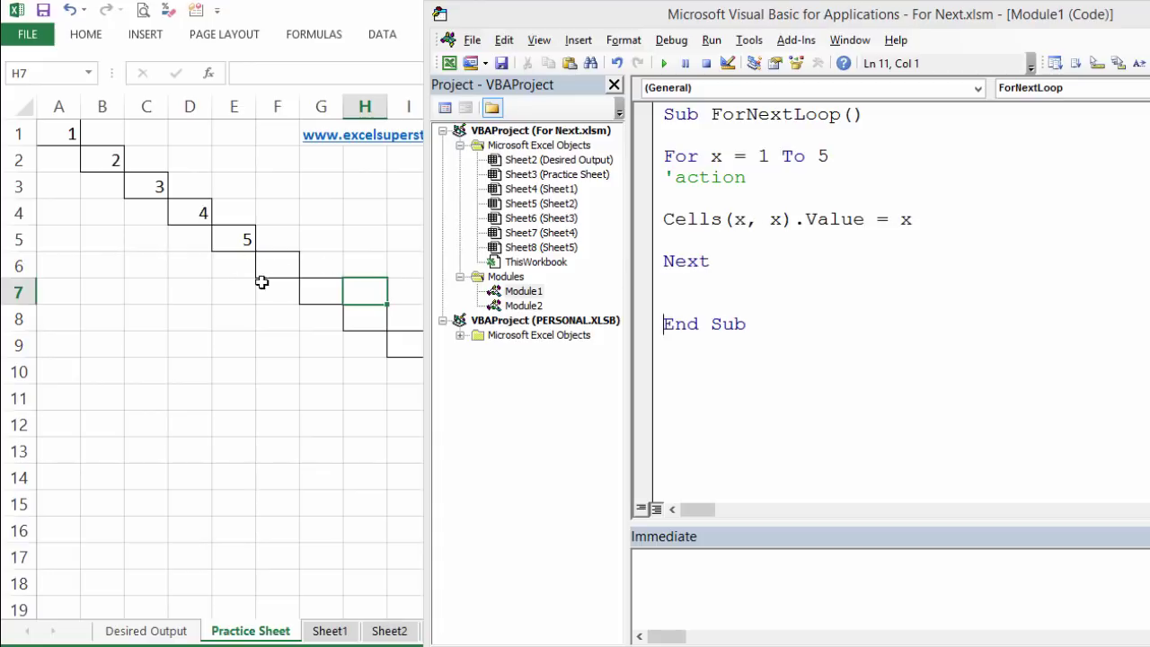
Change the loop limit from 5 to 10 and move the editor aside to view the sheet
{"action": "double_click", "coordinate": [823, 157]}
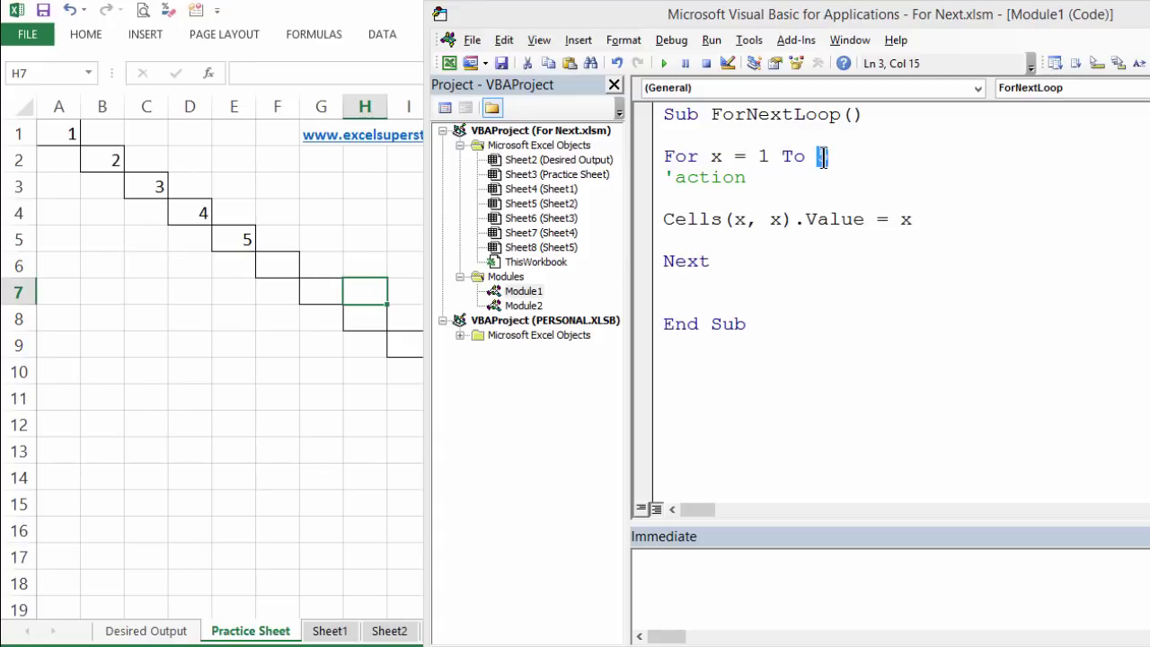
{"action": "type", "text": "10"}
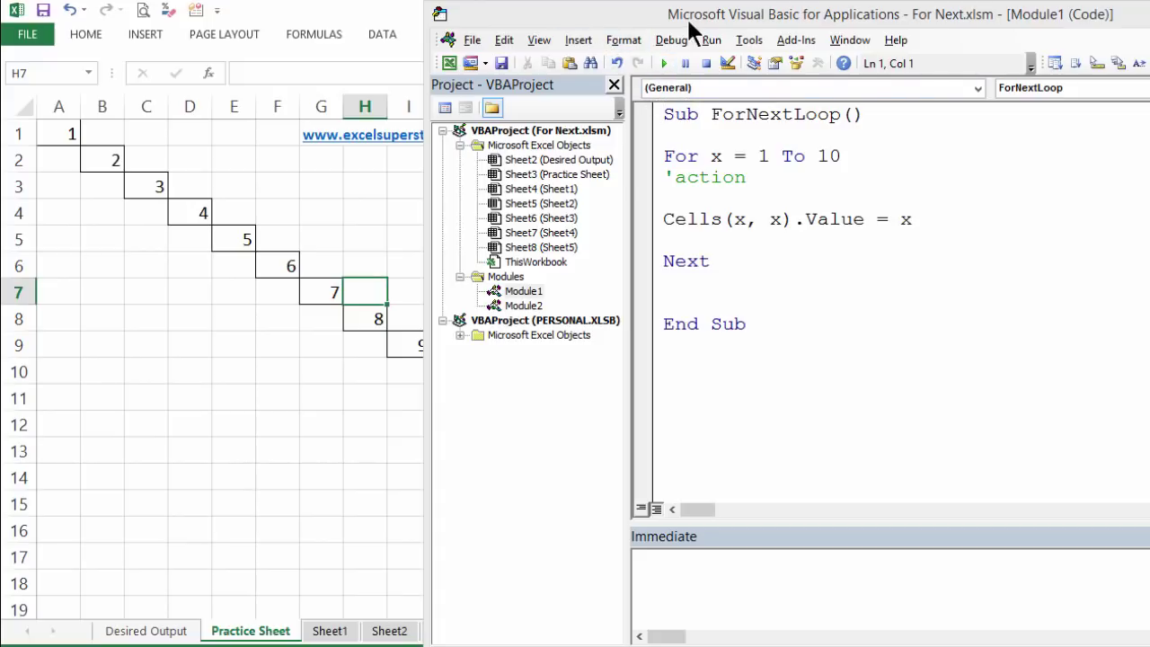
{"action": "left_click_drag", "start_coordinate": [690, 30], "coordinate": [873, 55]}
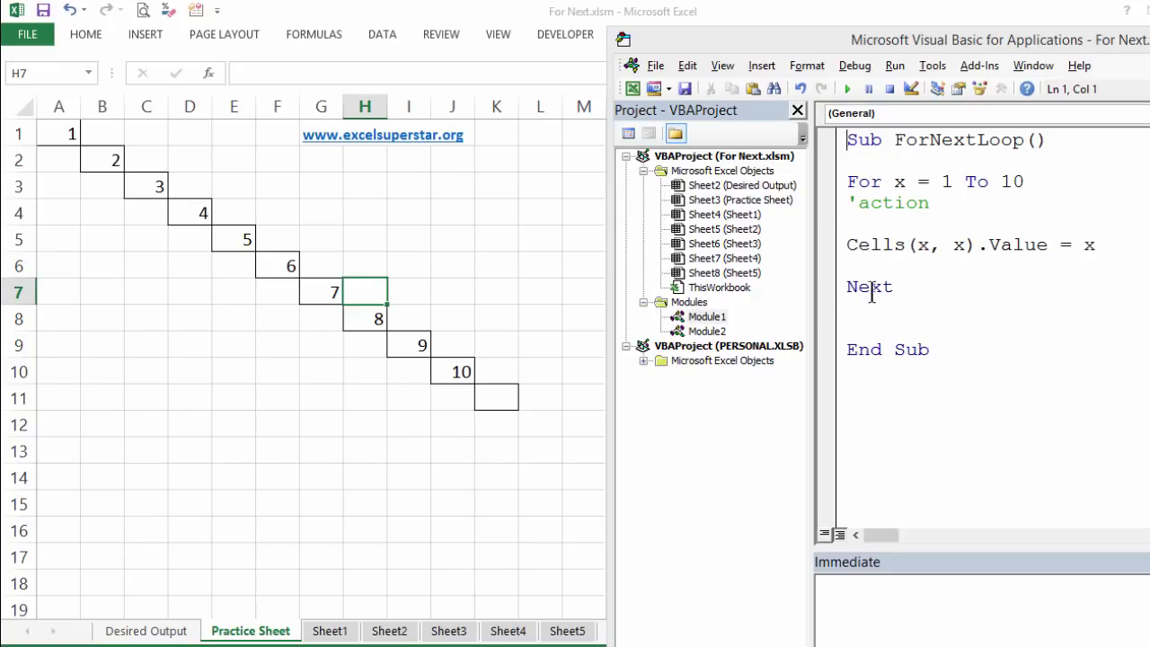
Open Module2's LoopThroughSheets macro and highlight For Each sh and sh.[B6] to explain them
{"action": "left_click_drag", "start_coordinate": [780, 45], "coordinate": [635, 24]}
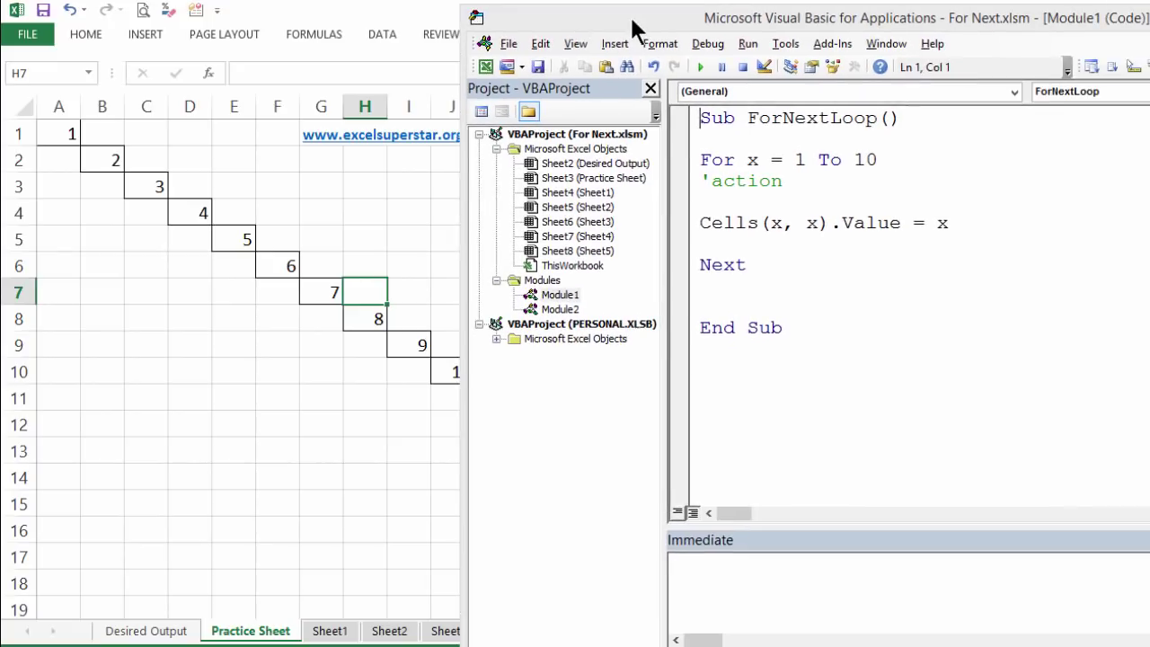
{"action": "double_click", "coordinate": [555, 309]}
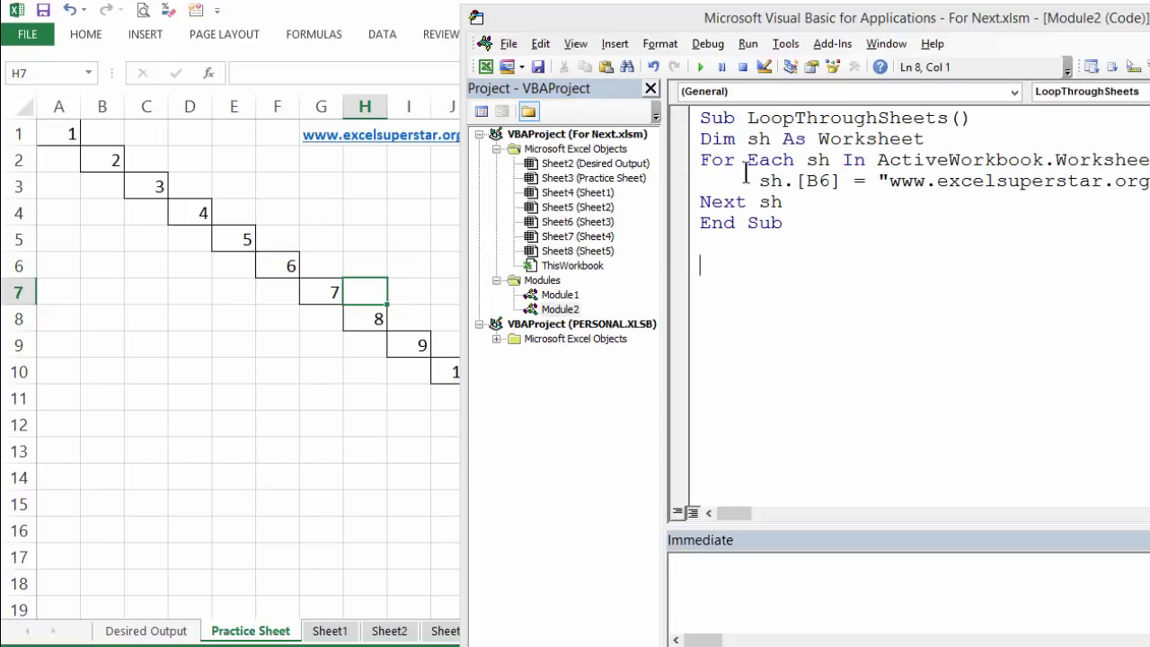
{"action": "left_click_drag", "start_coordinate": [701, 160], "coordinate": [827, 166]}
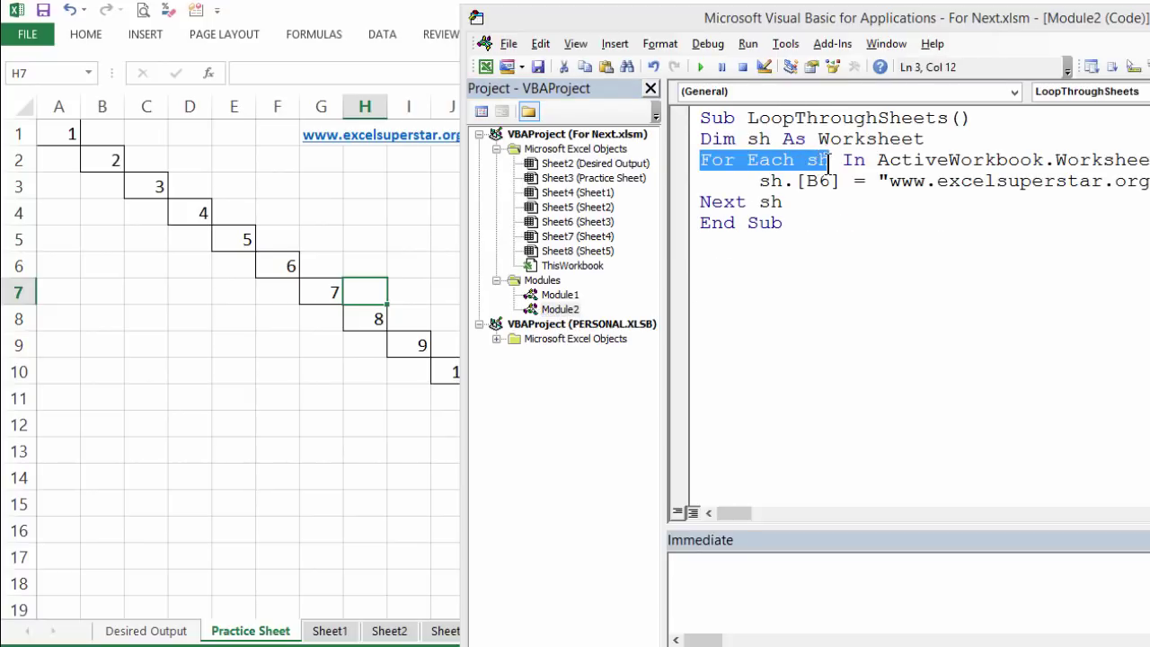
{"action": "double_click", "coordinate": [822, 162]}
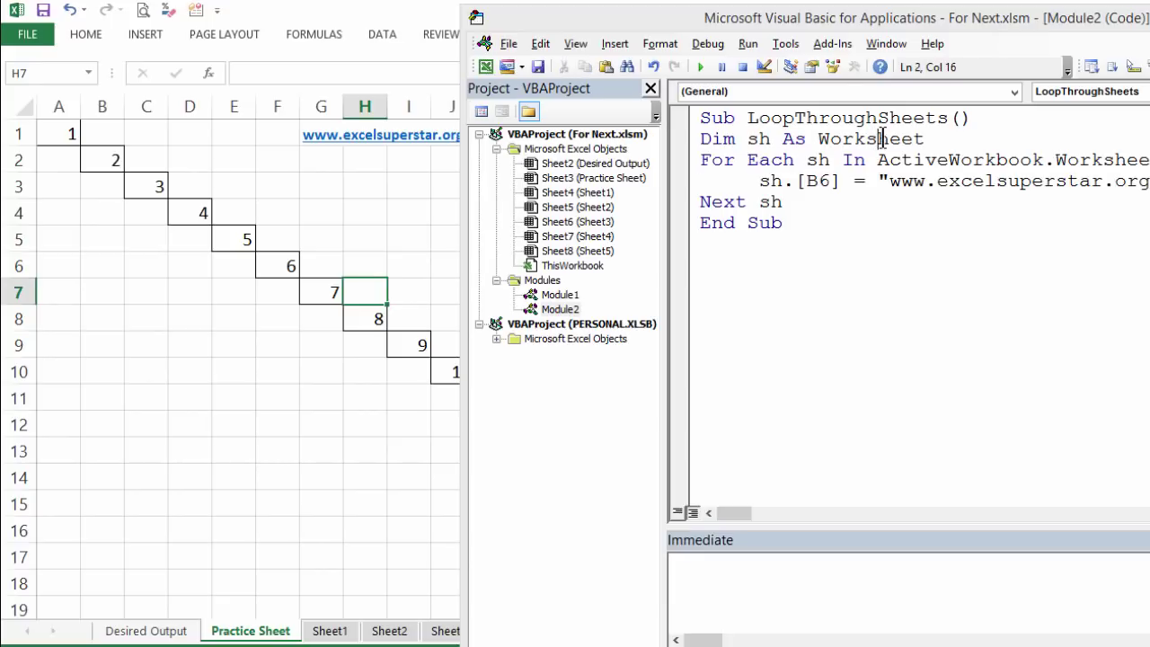
{"action": "mouse_move", "coordinate": [782, 160]}
{"action": "left_mouse_down"}
{"action": "mouse_move", "coordinate": [937, 151]}
{"action": "mouse_move", "coordinate": [1149, 161]}
{"action": "left_mouse_up"}
{"action": "left_click_drag", "start_coordinate": [760, 180], "coordinate": [1149, 181]}
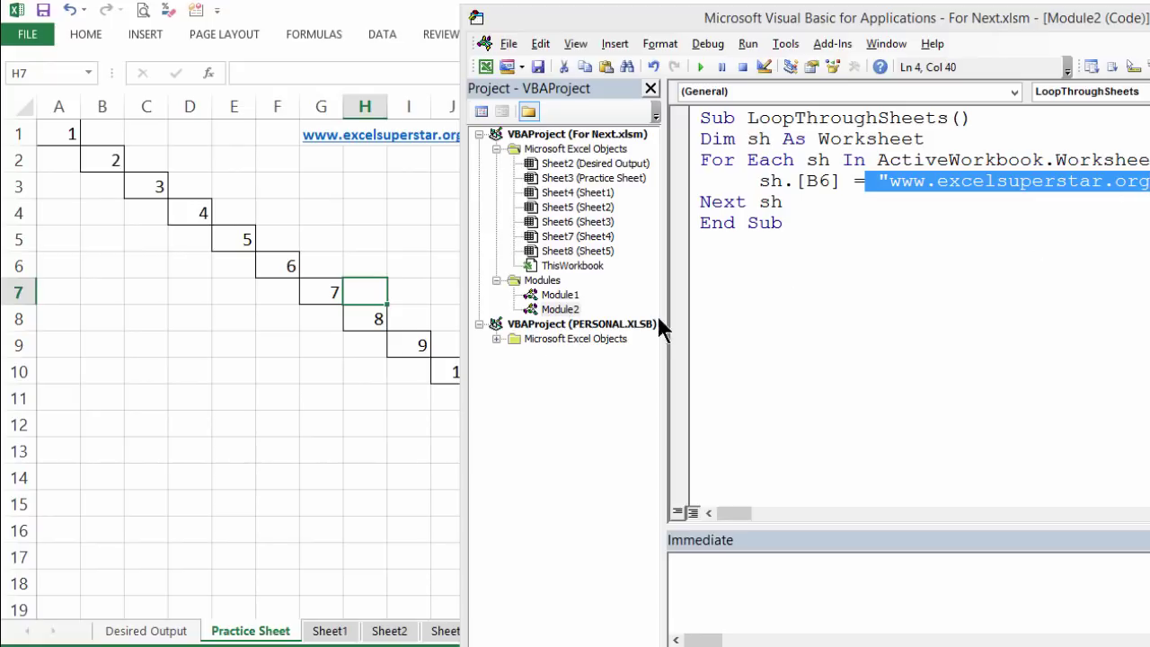
Run LoopThroughSheets and check B6 on Desired Output, Practice Sheet and Sheet1 through Sheet5
{"action": "left_click", "coordinate": [700, 118]}
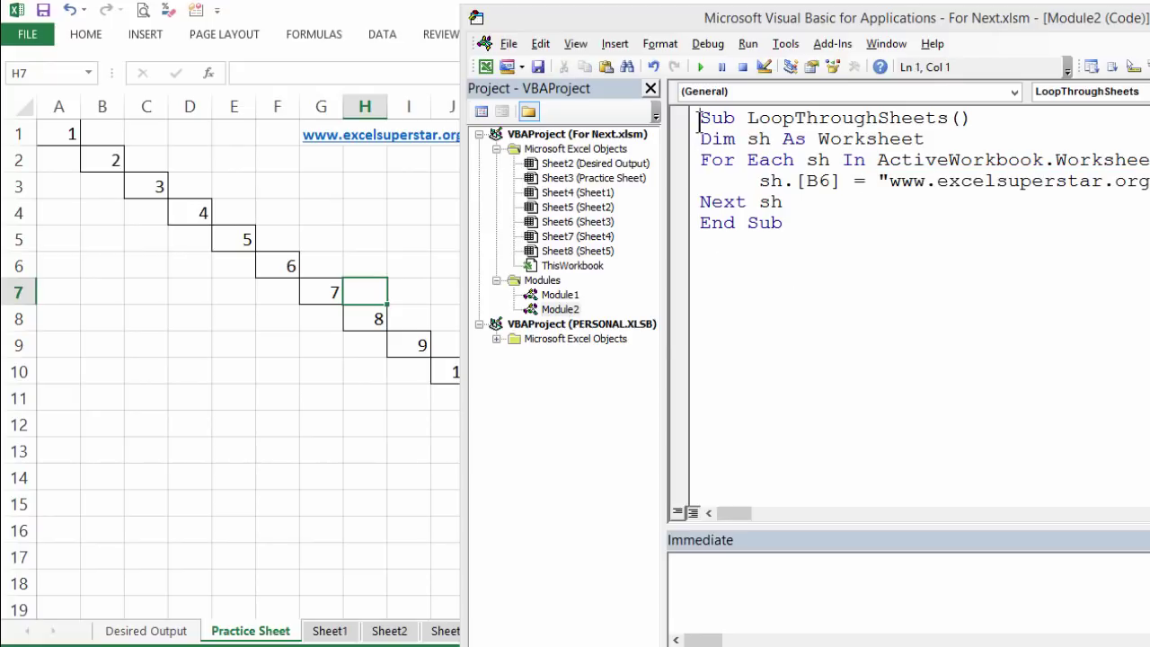
{"action": "left_click", "coordinate": [701, 63]}
{"action": "left_click", "coordinate": [151, 633]}
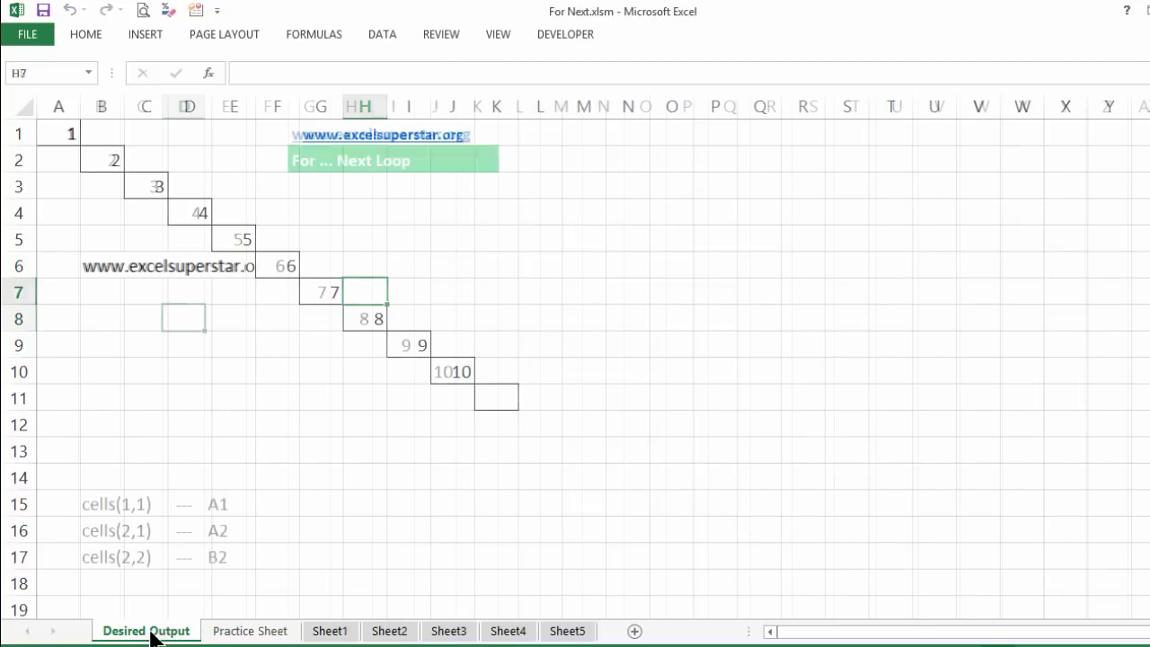
{"action": "left_click", "coordinate": [226, 631]}
{"action": "left_click", "coordinate": [332, 632]}
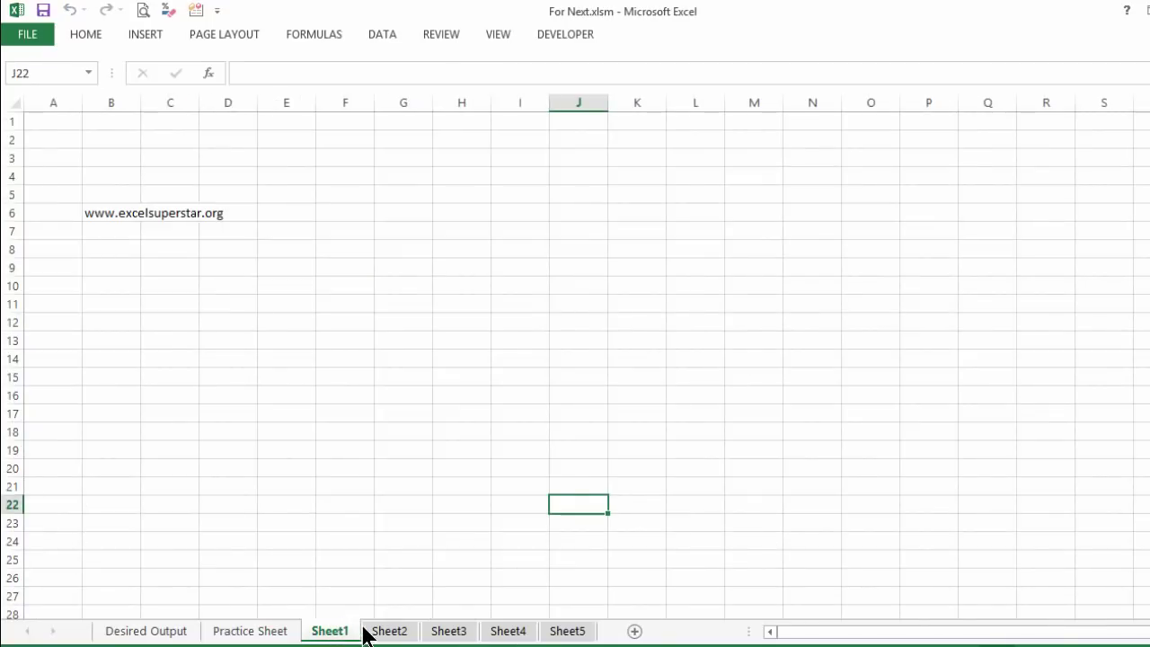
{"action": "left_click", "coordinate": [390, 632]}
{"action": "left_click", "coordinate": [450, 631]}
{"action": "left_click", "coordinate": [509, 632]}
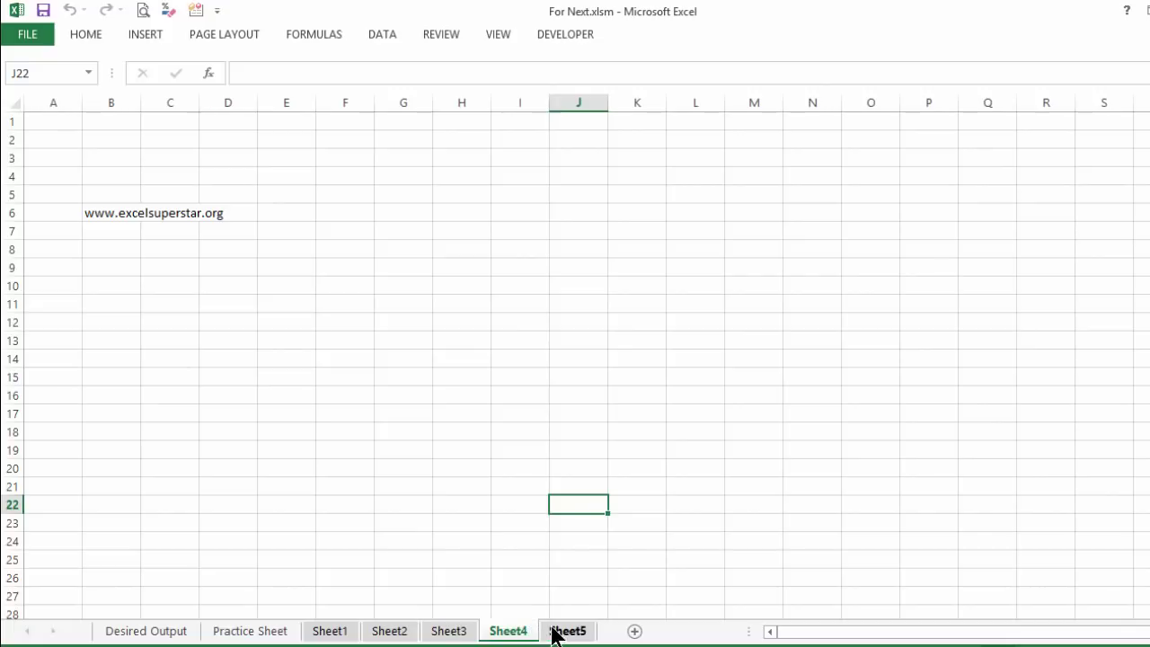
{"action": "left_click", "coordinate": [566, 632]}
Return to the VBA editor and select the LoopThroughSheets code
{"action": "key", "text": "alt+F11"}
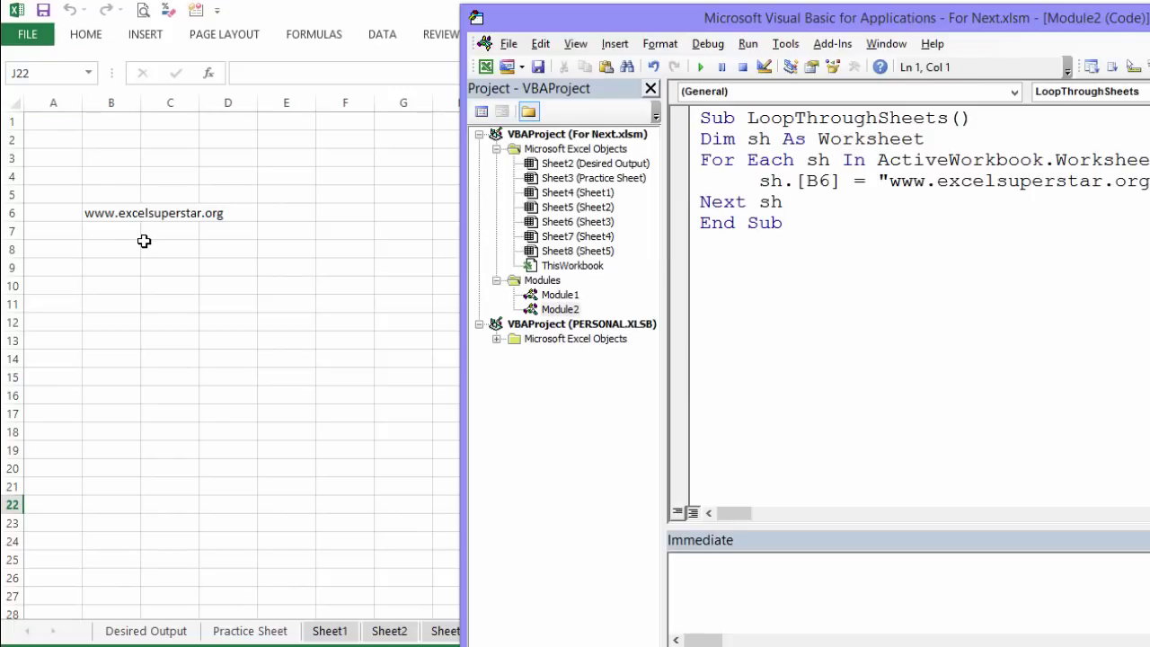
{"action": "left_click_drag", "start_coordinate": [784, 222], "coordinate": [682, 119]}
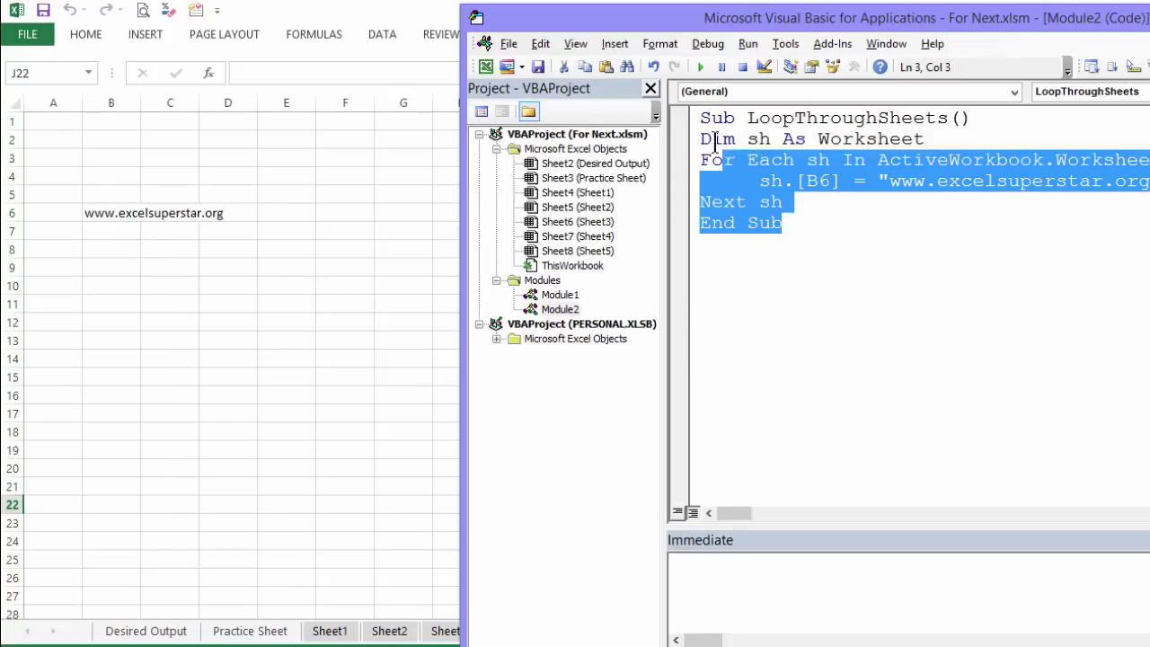
{"action": "left_click", "coordinate": [843, 223]}
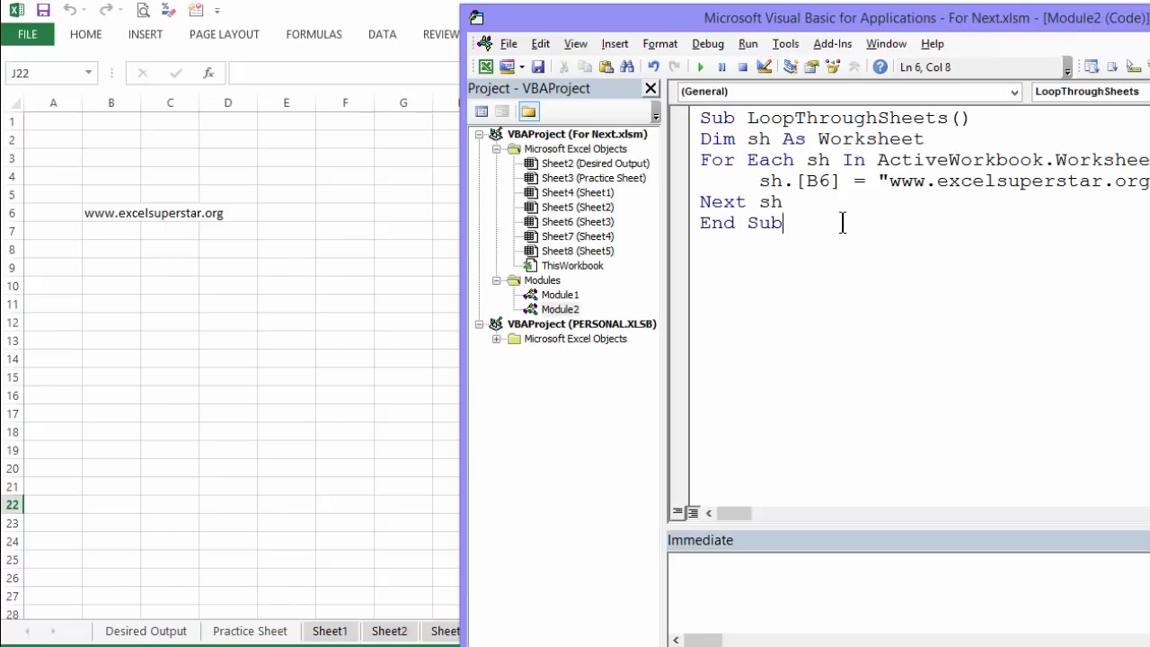